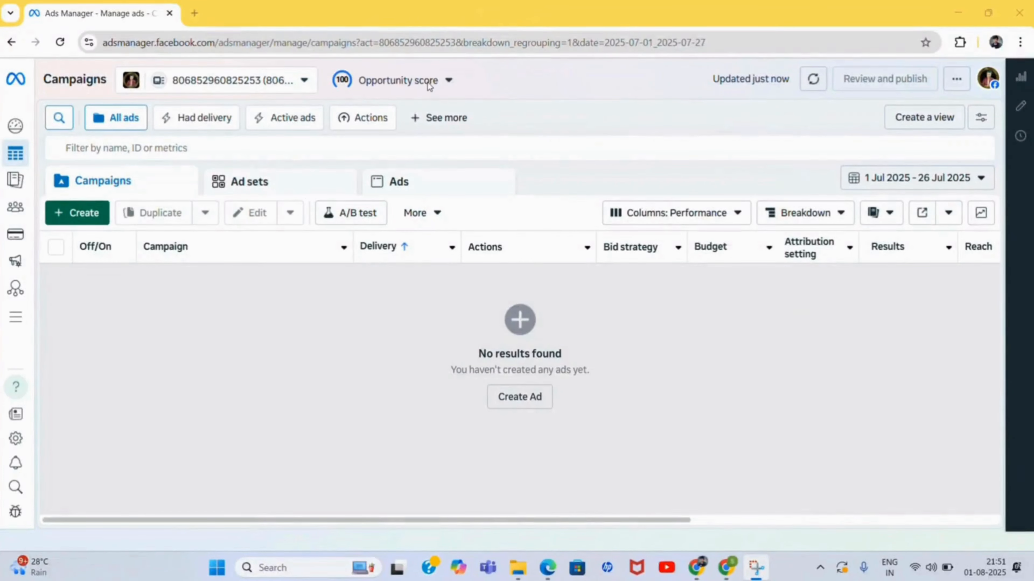
# Step: Switch Ads Manager to the Brandoer ad account under Brandoer | Marketing Agency and open Business settings
pyautogui.click(427, 81)
pyautogui.click(301, 81)
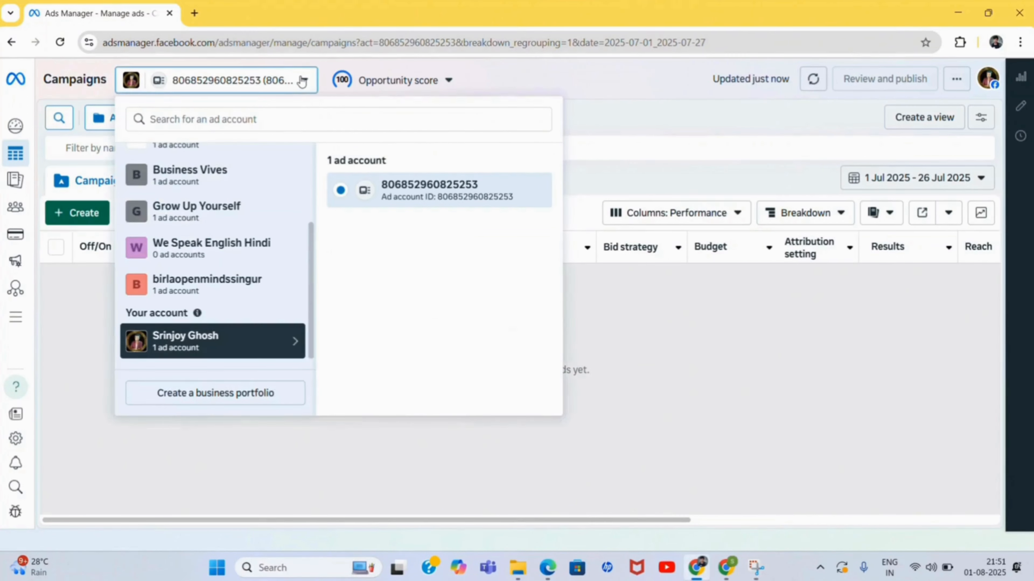
pyautogui.scroll(2, 244, 216)
pyautogui.scroll(2, 227, 226)
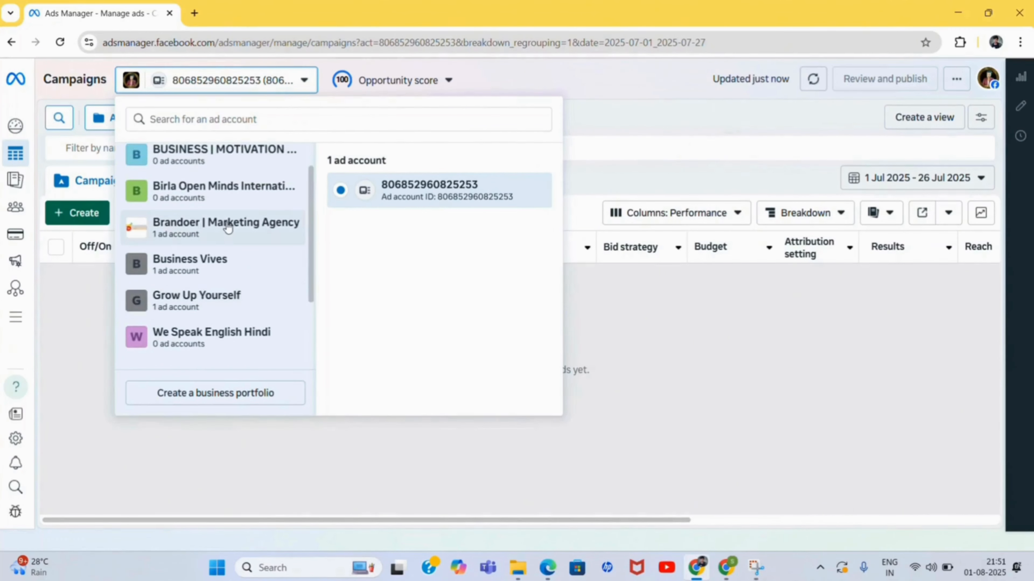
pyautogui.click(228, 226)
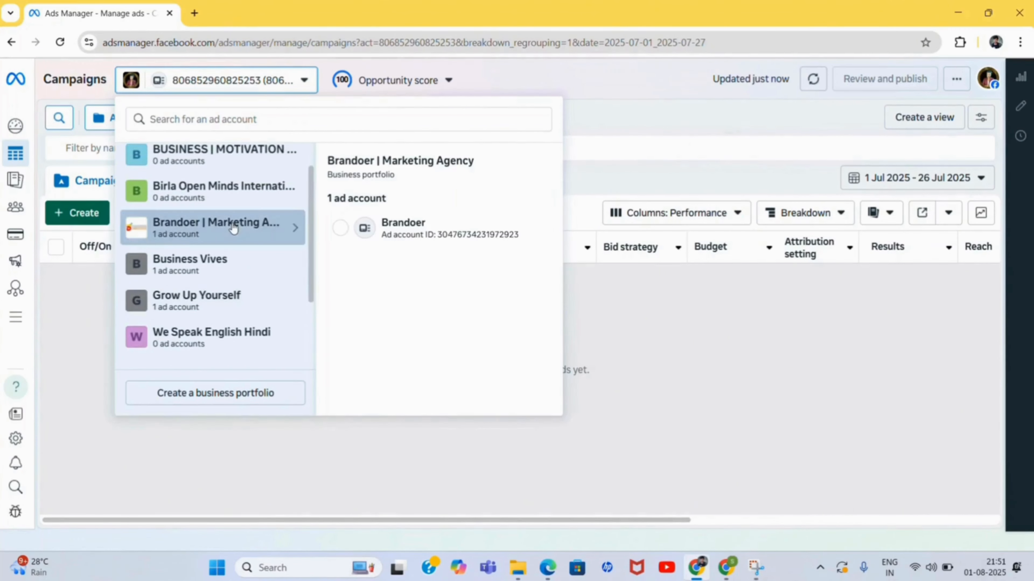
pyautogui.click(479, 226)
pyautogui.click(303, 80)
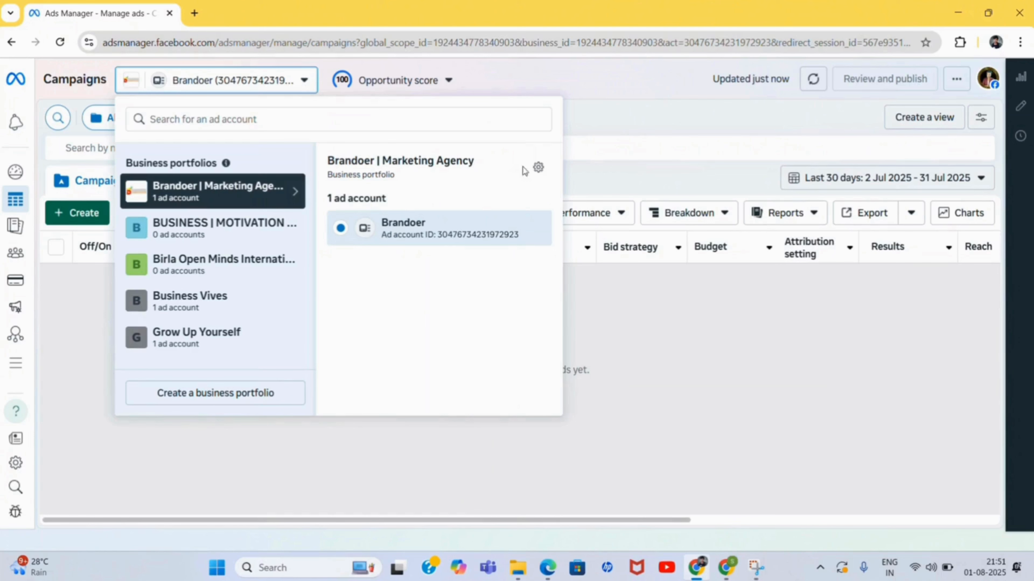
pyautogui.click(538, 168)
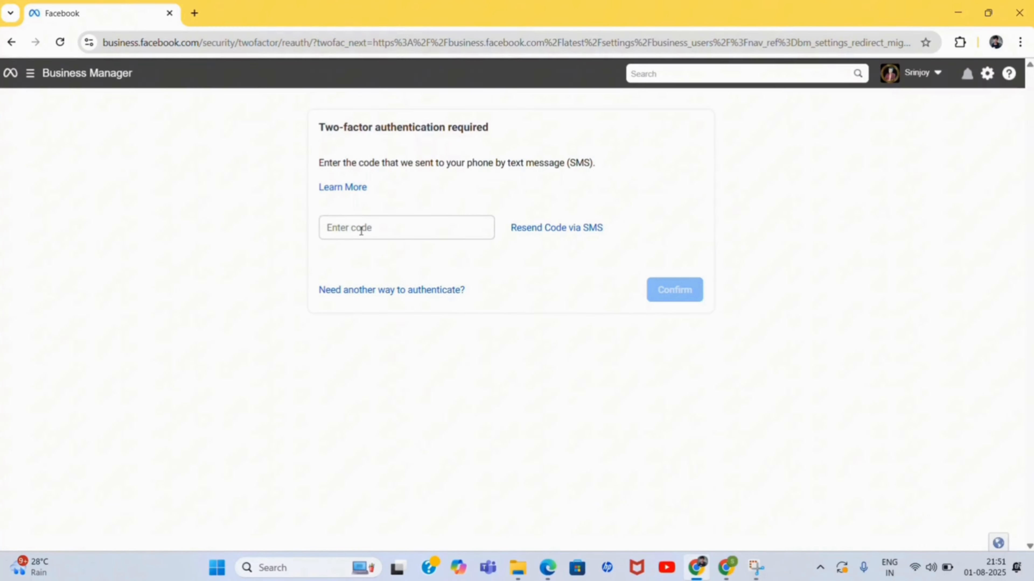
# Step: Request the two-factor code by SMS, enter the received code and confirm it
pyautogui.click(361, 230)
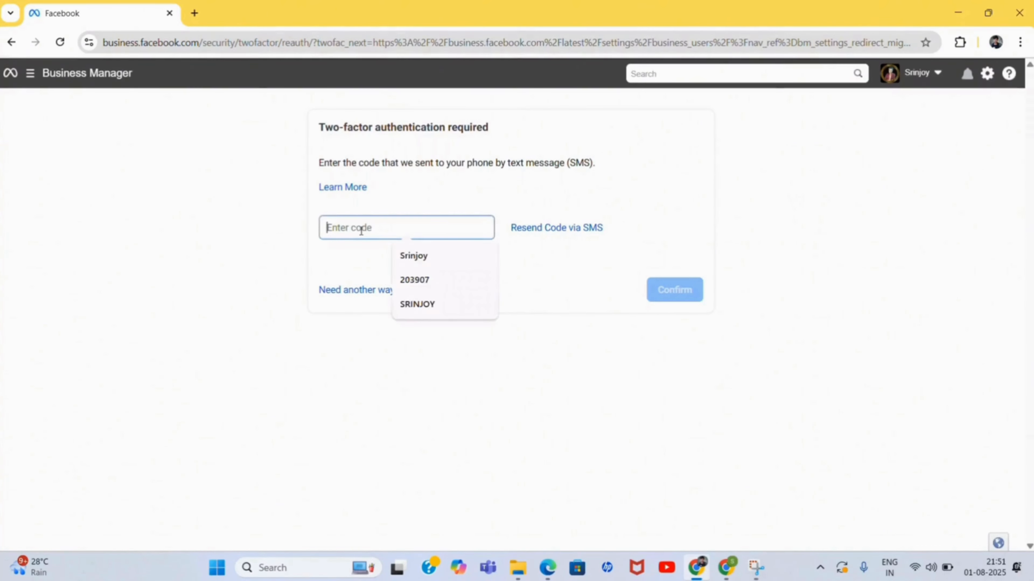
pyautogui.click(547, 229)
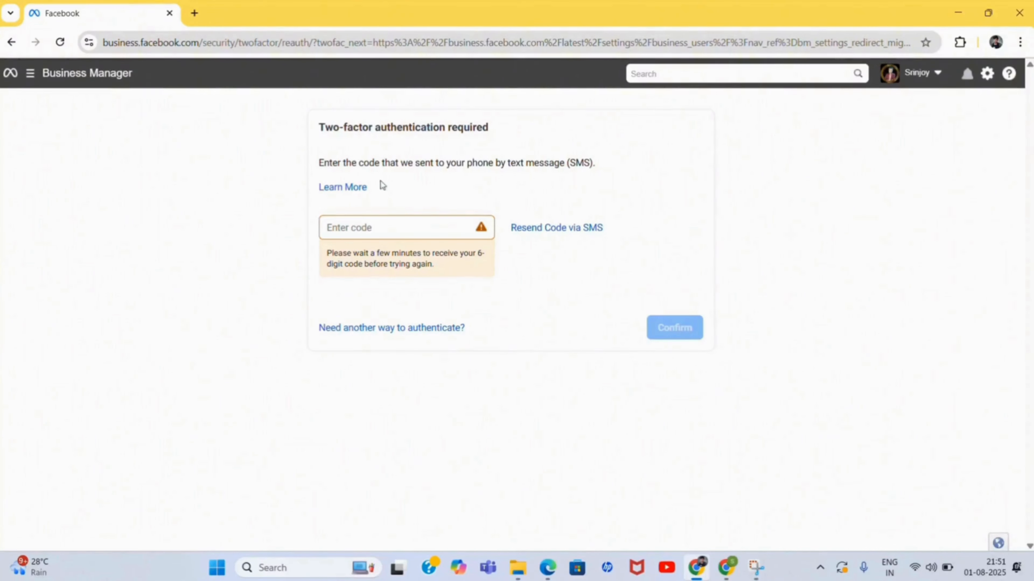
pyautogui.click(408, 224)
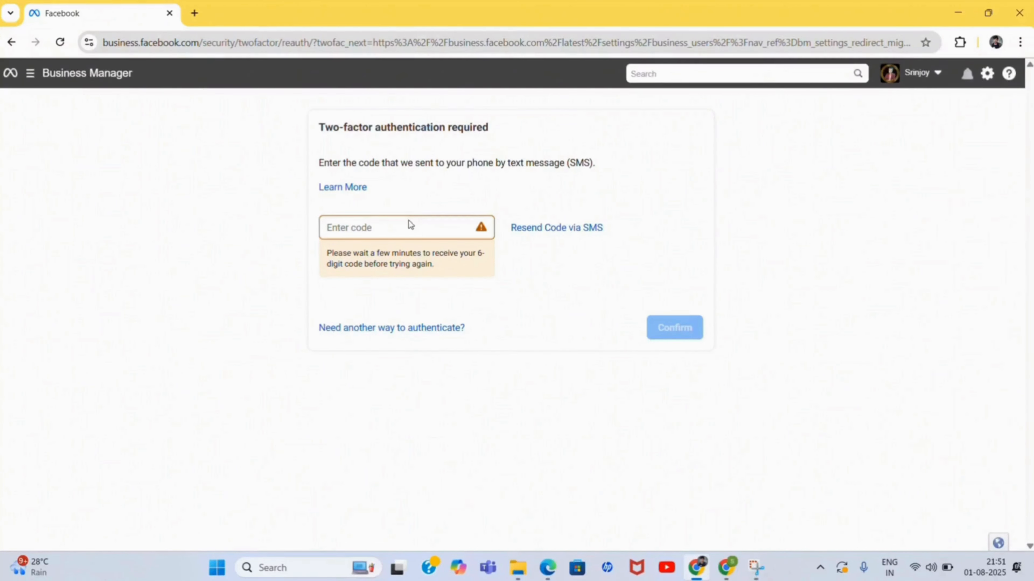
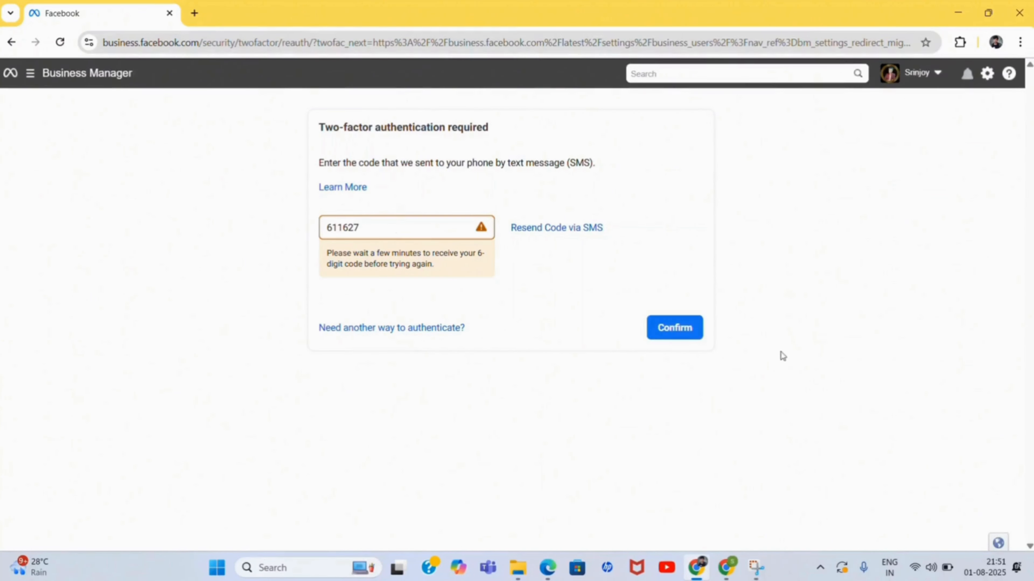
pyautogui.click(681, 328)
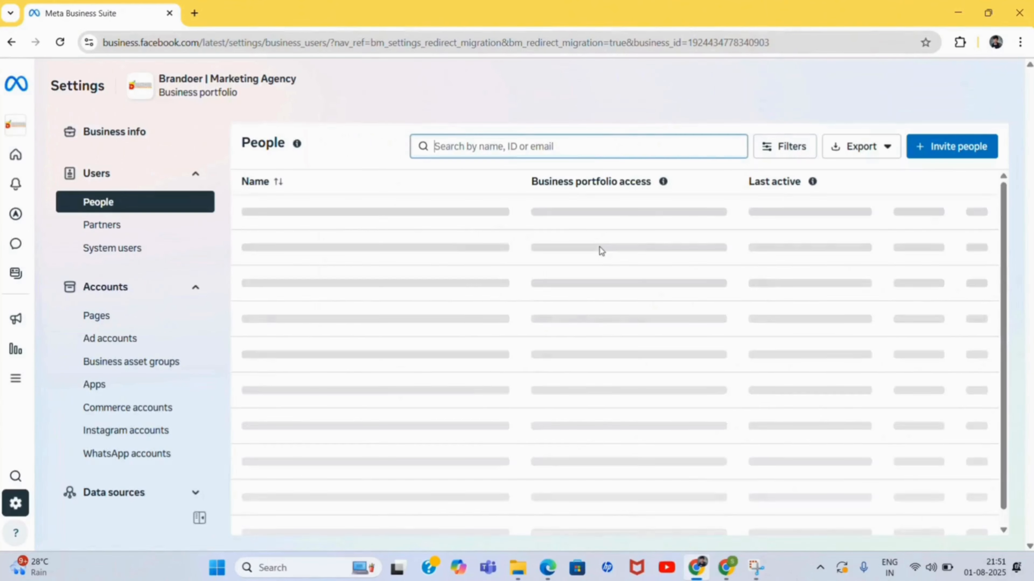
# Step: Review the Brandoer portfolio's Business info and open its business verification status details
pyautogui.click(136, 133)
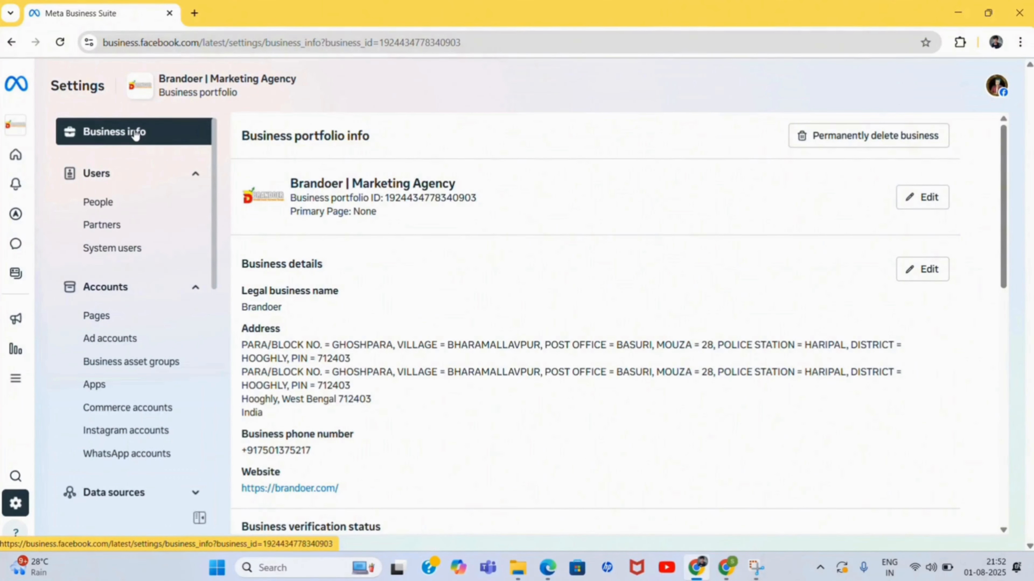
pyautogui.scroll(-10, 494, 334)
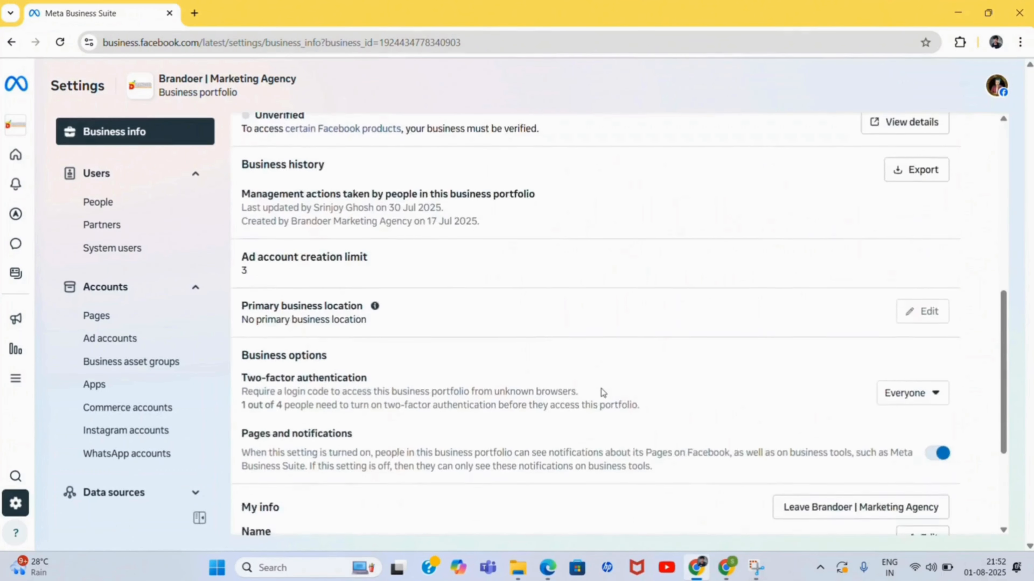
pyautogui.scroll(2, 603, 391)
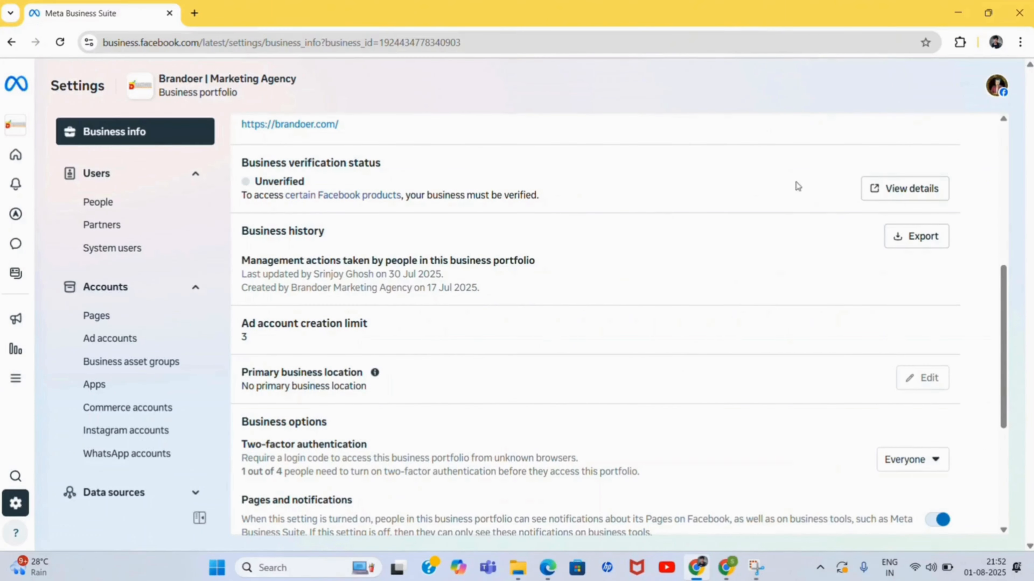
pyautogui.click(876, 189)
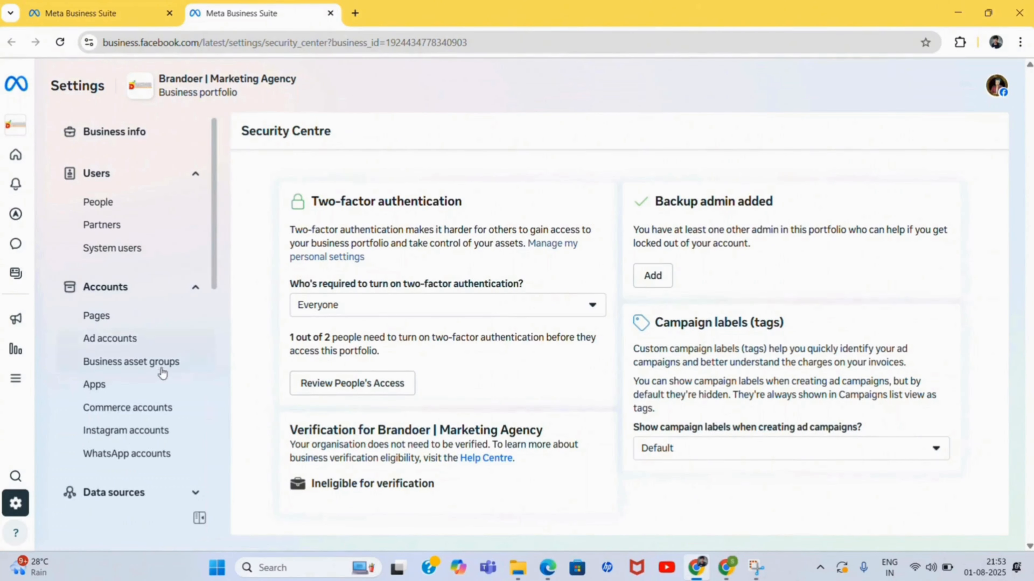
# Step: Add a new app ID from the portfolio's Apps page, reopening the accidentally closed tab, and dismiss the intro
pyautogui.click(131, 387)
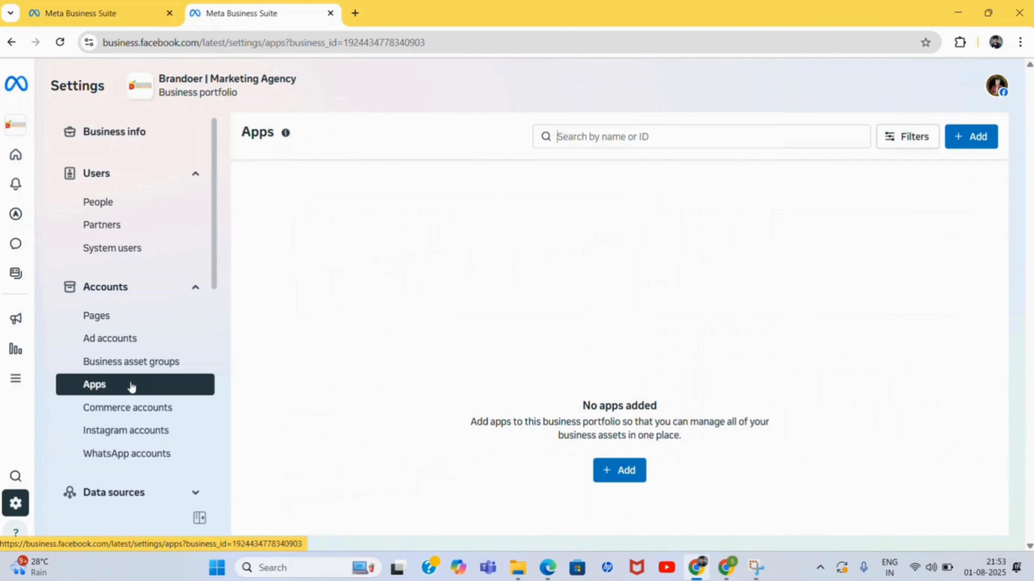
pyautogui.click(621, 471)
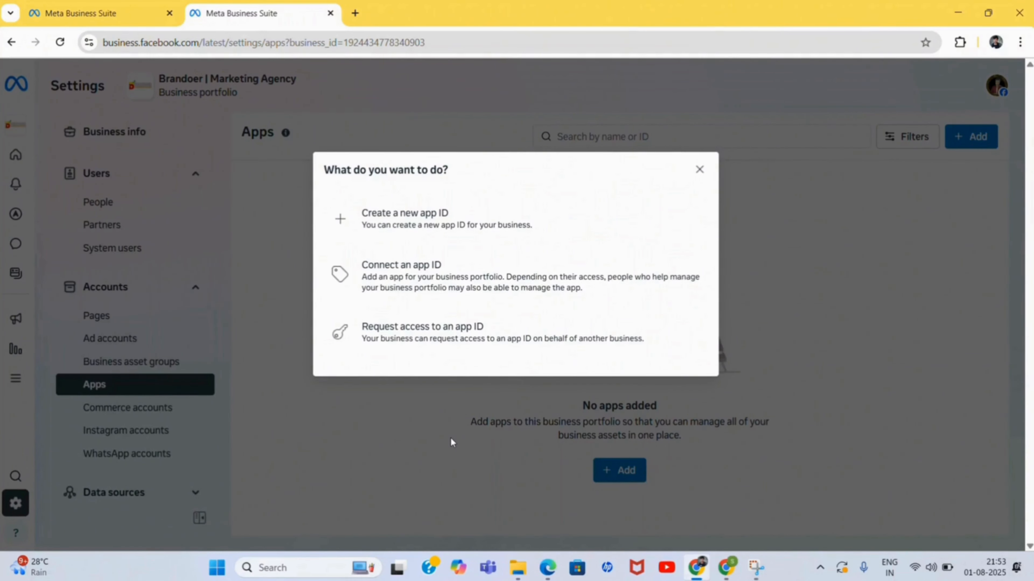
pyautogui.click(432, 218)
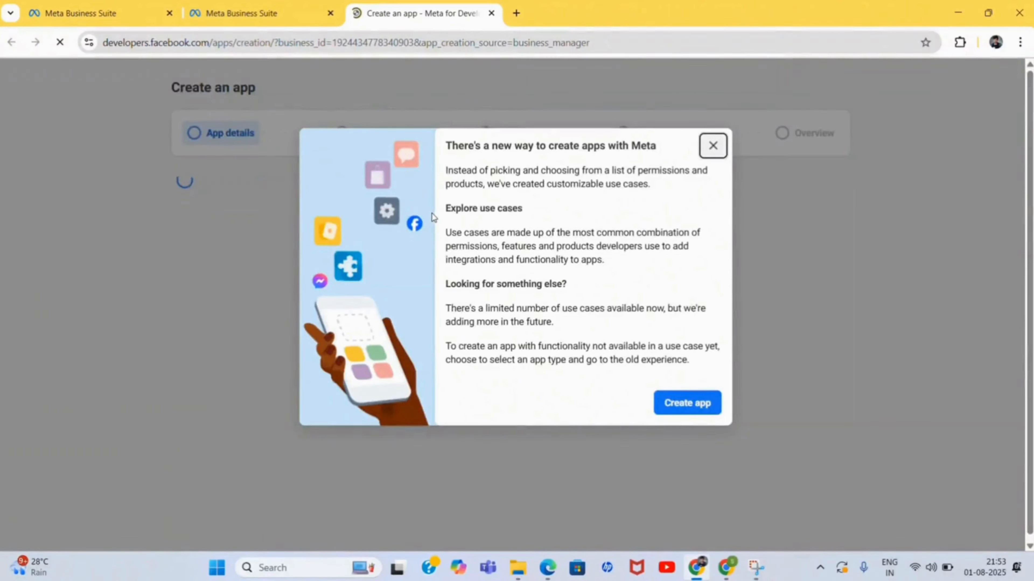
pyautogui.hotkey('ctrl', 'w')
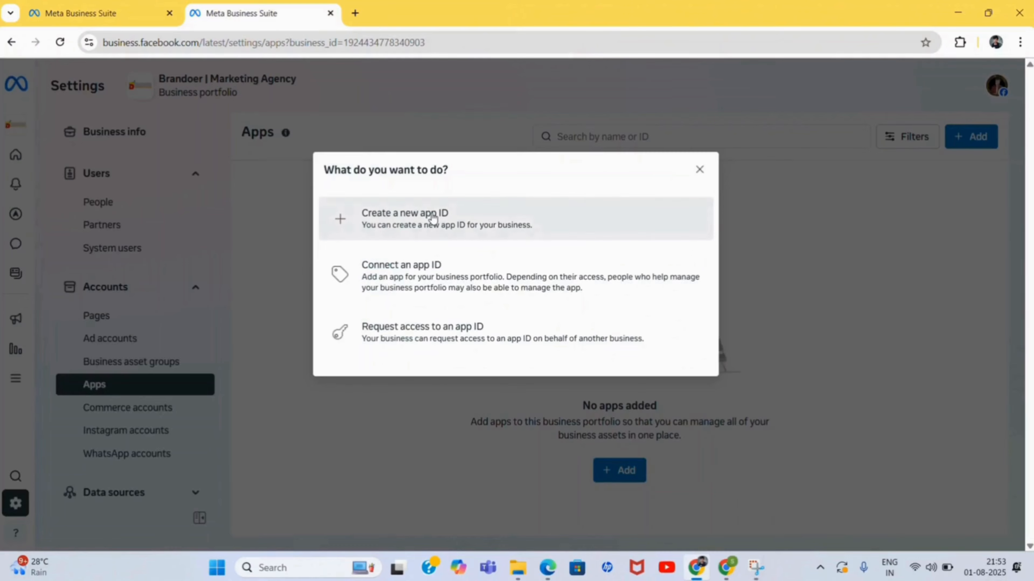
pyautogui.click(432, 217)
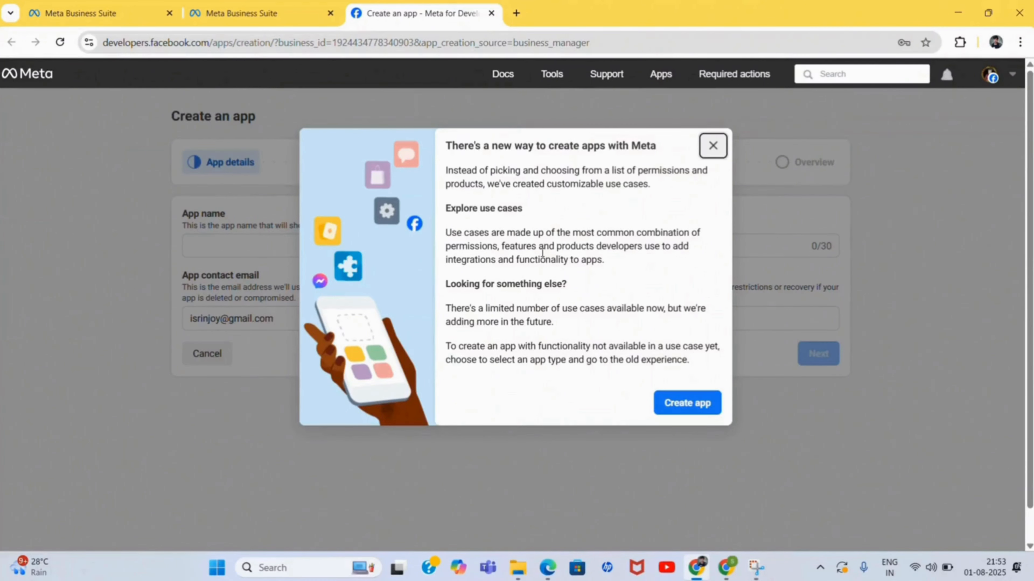
pyautogui.click(696, 405)
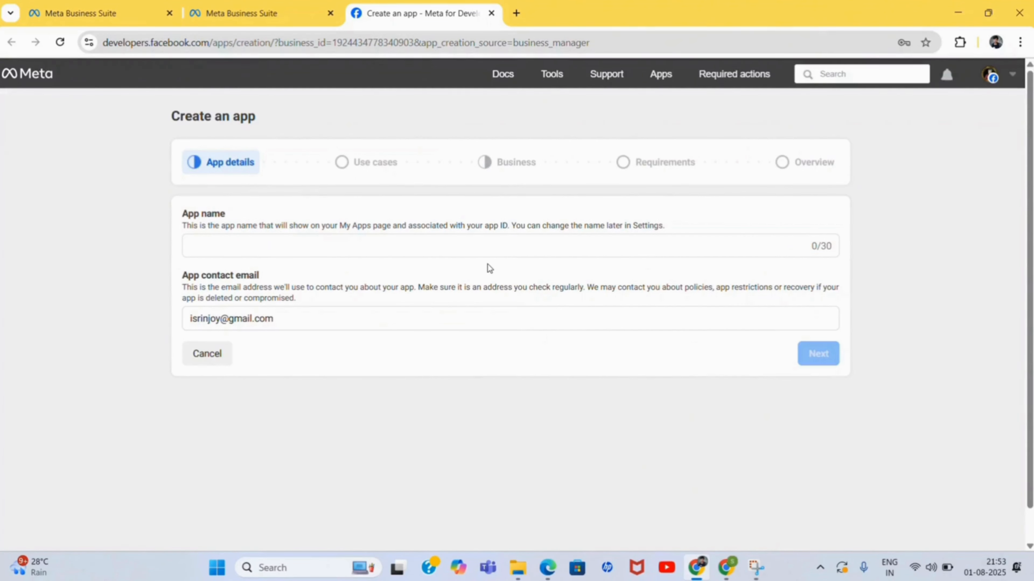
# Step: Name the new app 'Brandoer' and continue to use cases
pyautogui.click(456, 243)
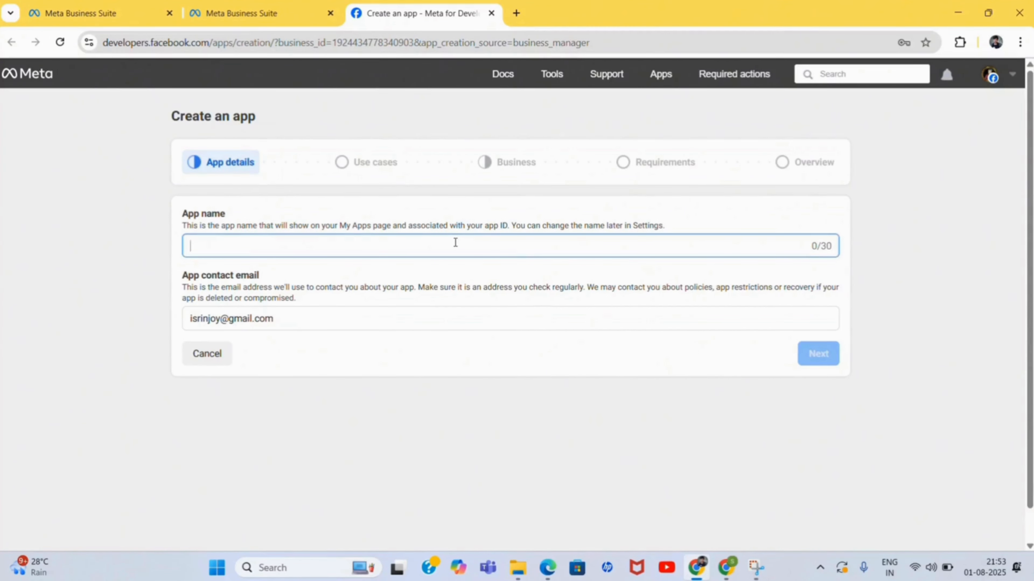
pyautogui.write('B')
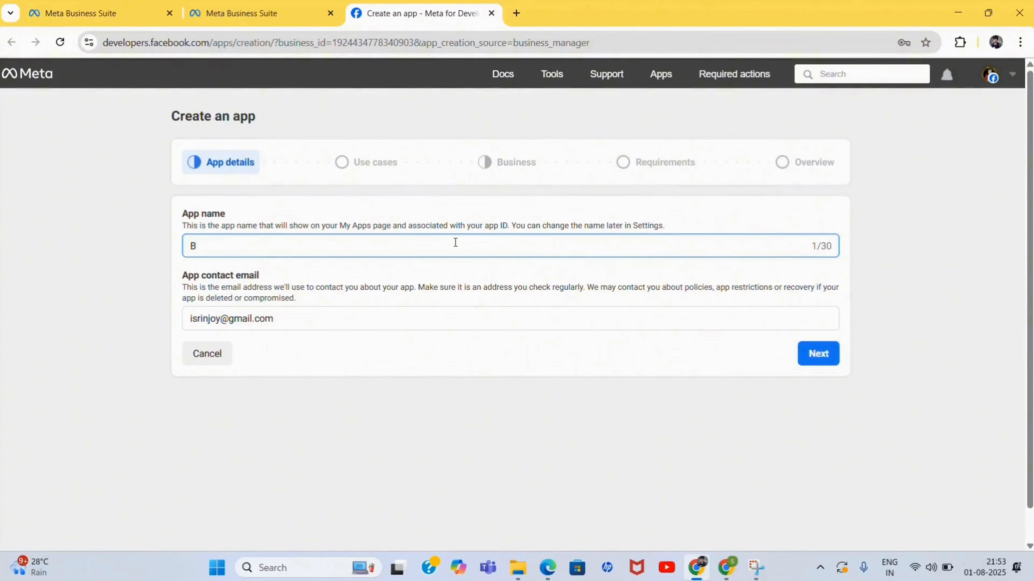
pyautogui.write('randoer')
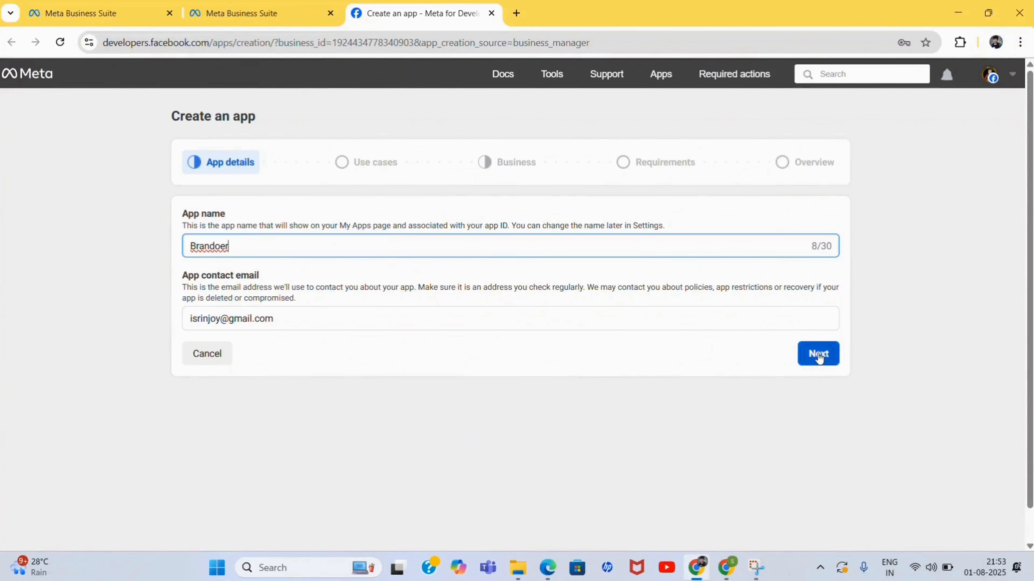
pyautogui.click(818, 354)
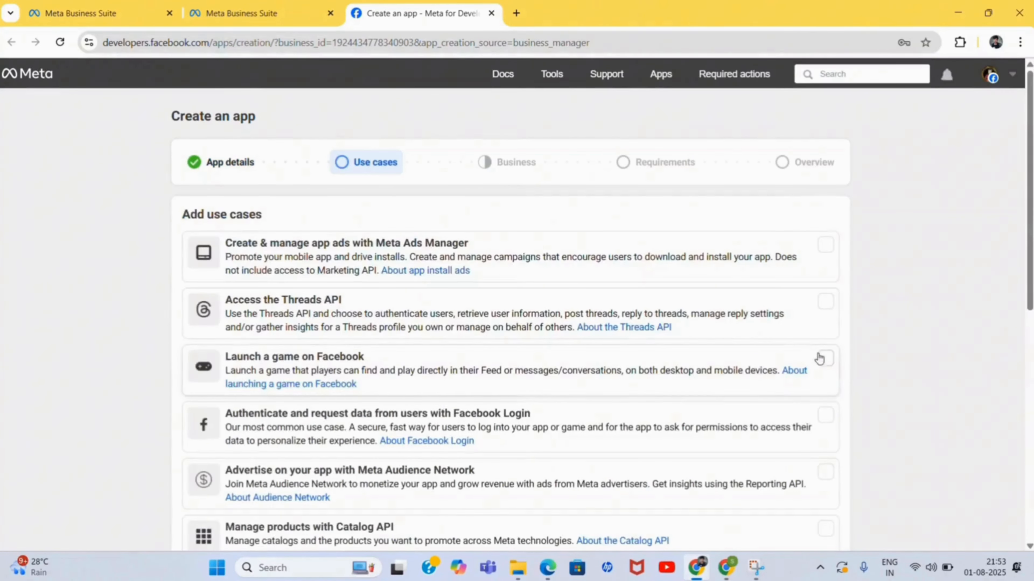
# Step: Select the 'Create & manage app ads' use case and continue to the business portfolio step
pyautogui.scroll(-3, 644, 361)
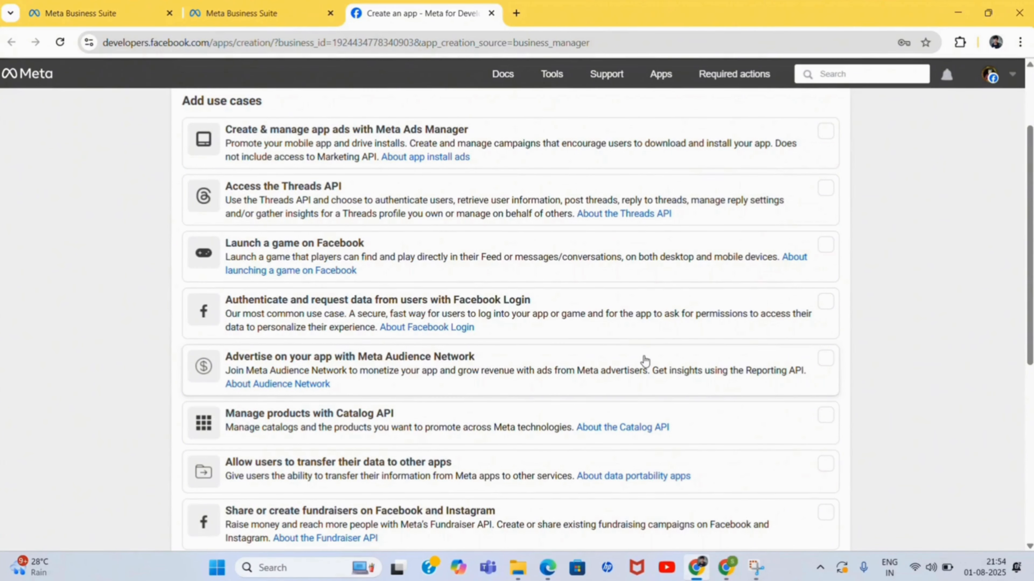
pyautogui.scroll(-7, 644, 361)
pyautogui.scroll(10, 644, 397)
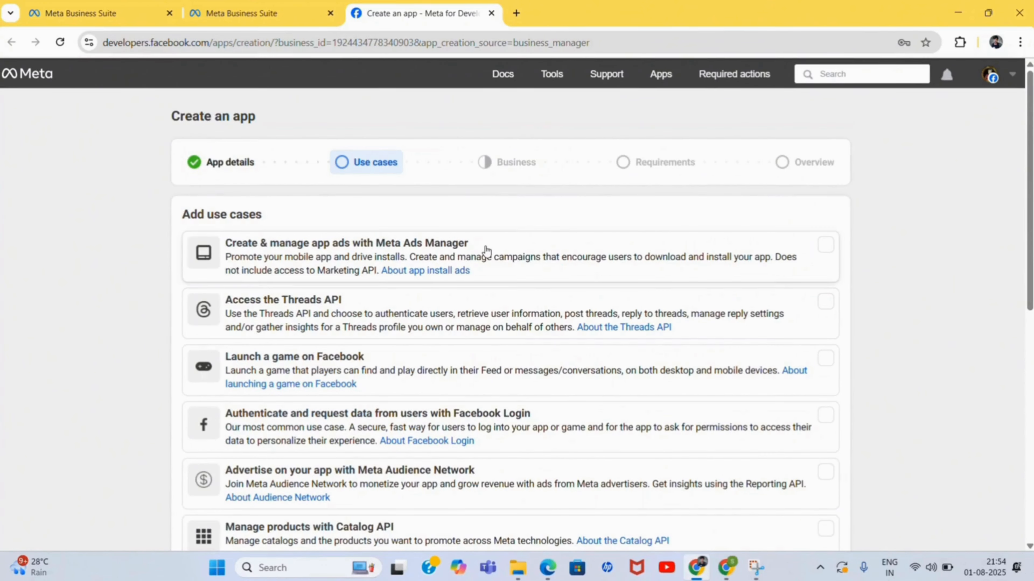
pyautogui.click(491, 253)
pyautogui.scroll(-10, 490, 285)
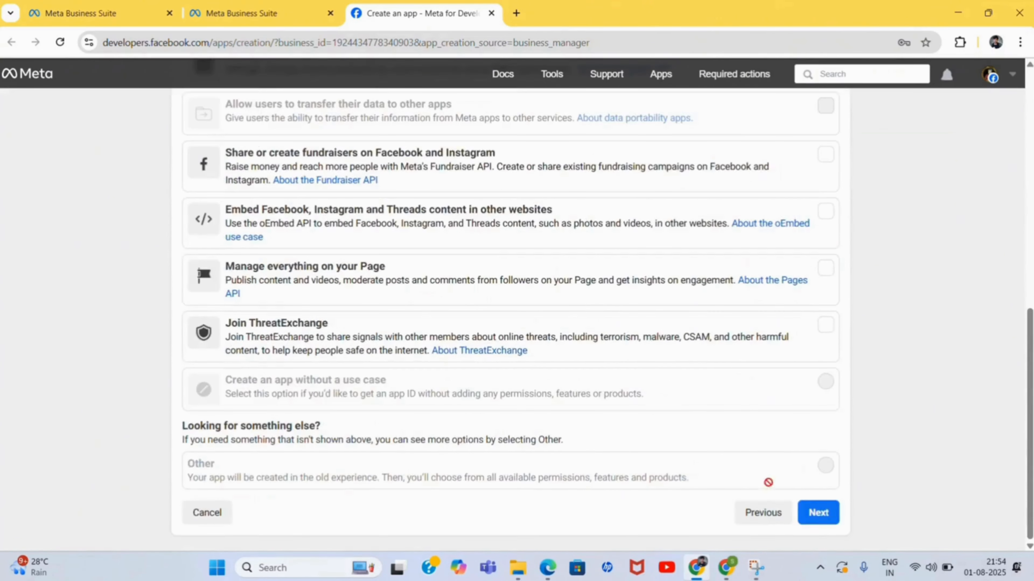
pyautogui.click(818, 514)
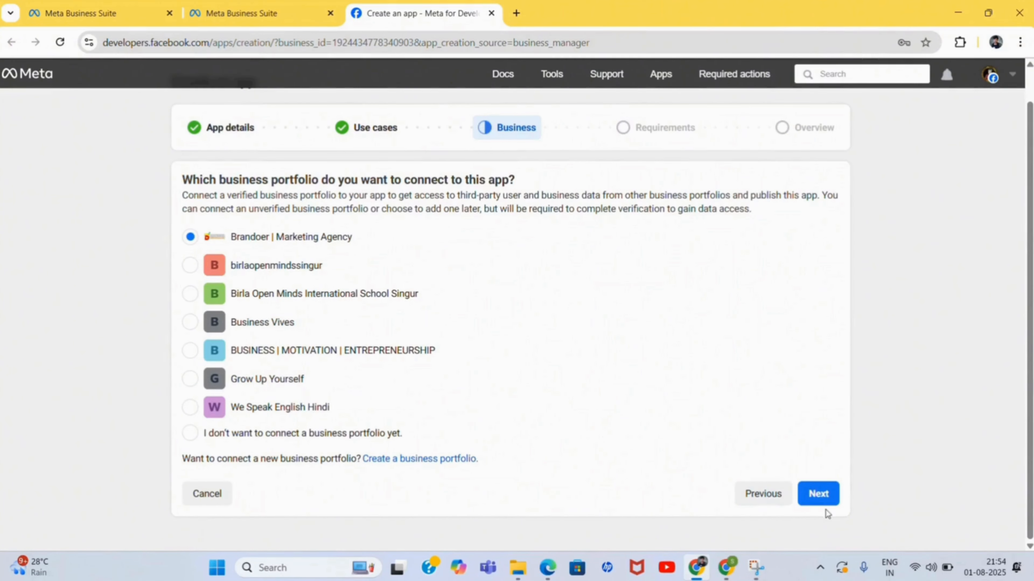
# Step: Connect Brandoer | Marketing Agency, finish creating the app, and confirm with the account password
pyautogui.click(818, 494)
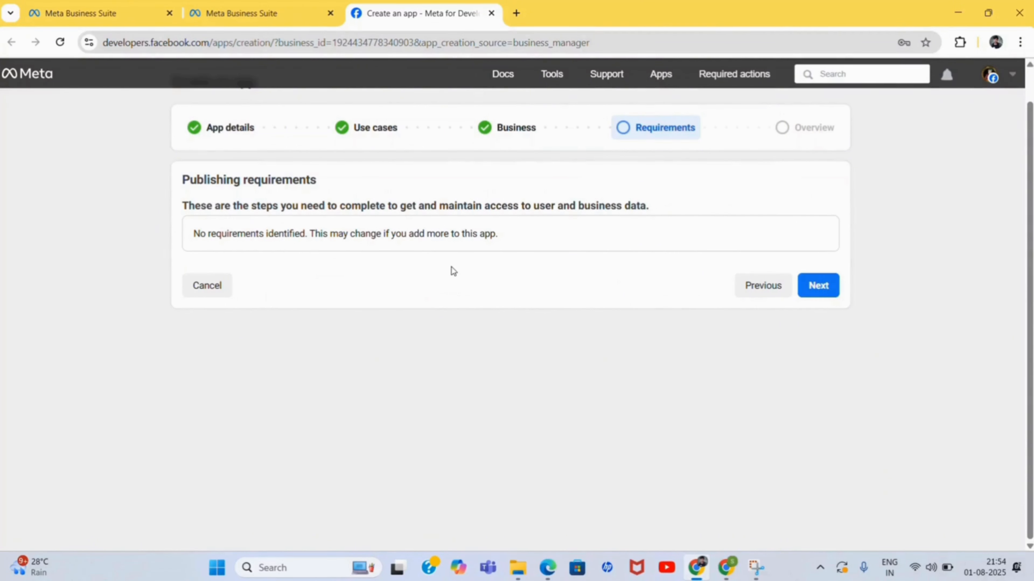
pyautogui.click(823, 288)
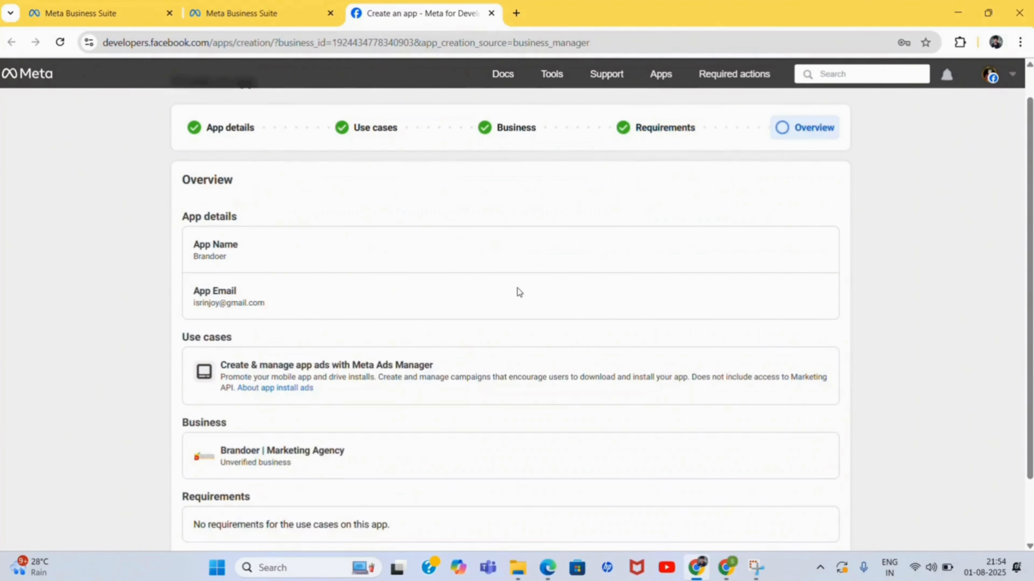
pyautogui.scroll(-2, 437, 349)
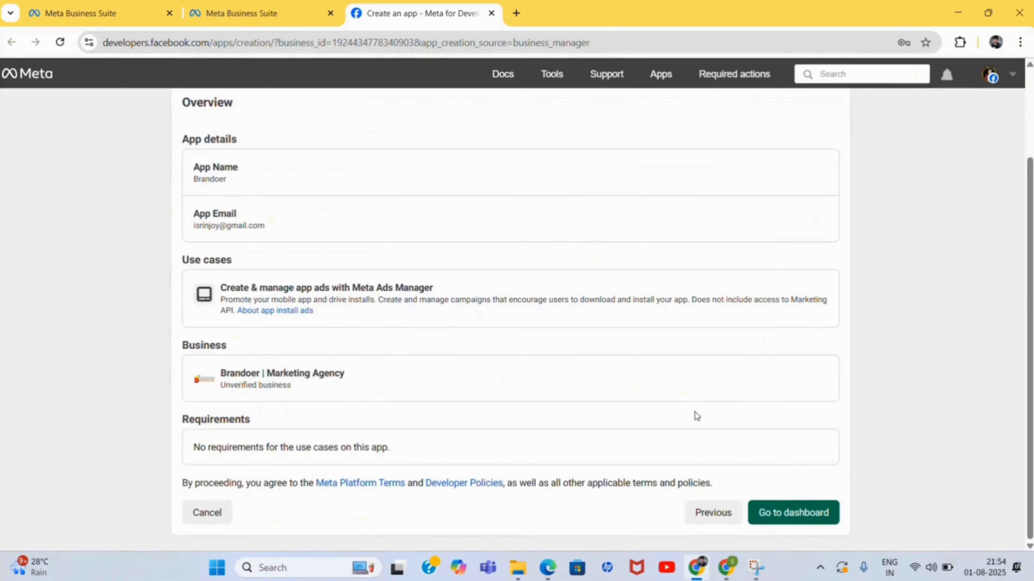
pyautogui.click(794, 513)
pyautogui.write('•••••••')
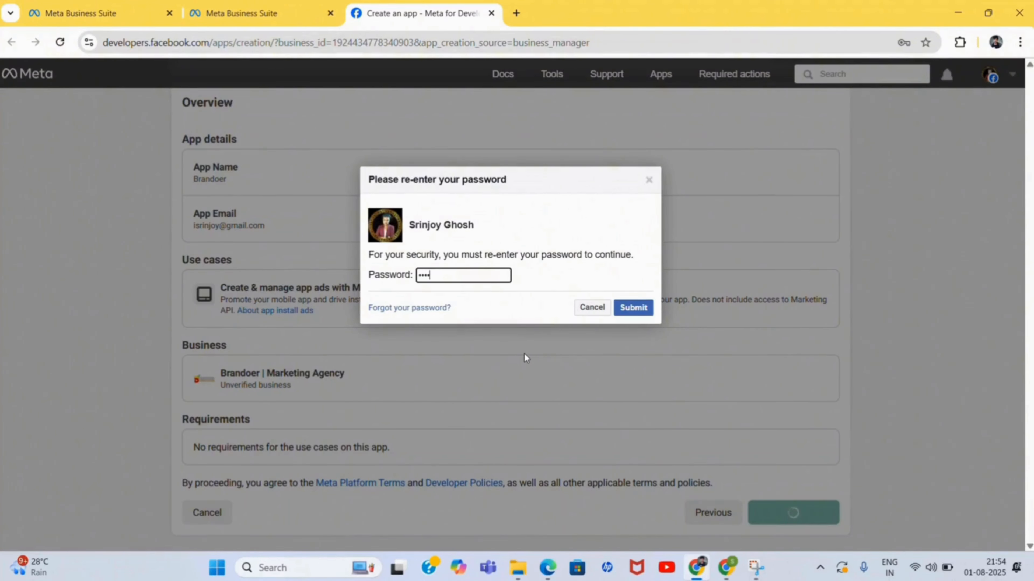
pyautogui.write('••••••••••')
pyautogui.click(644, 307)
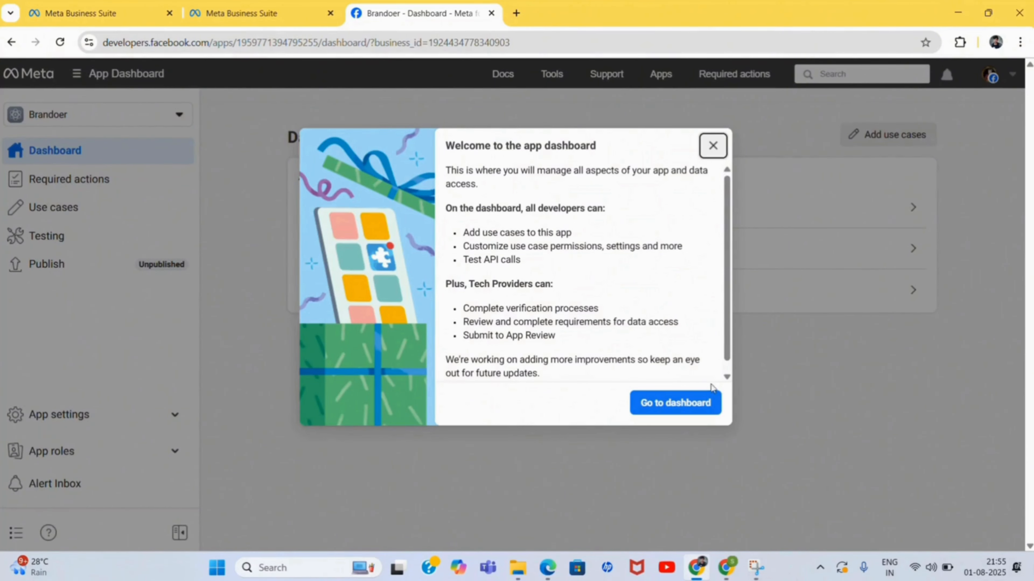
# Step: Close the welcome dialog and go to Brandoer's App settings > Basic page
pyautogui.click(713, 145)
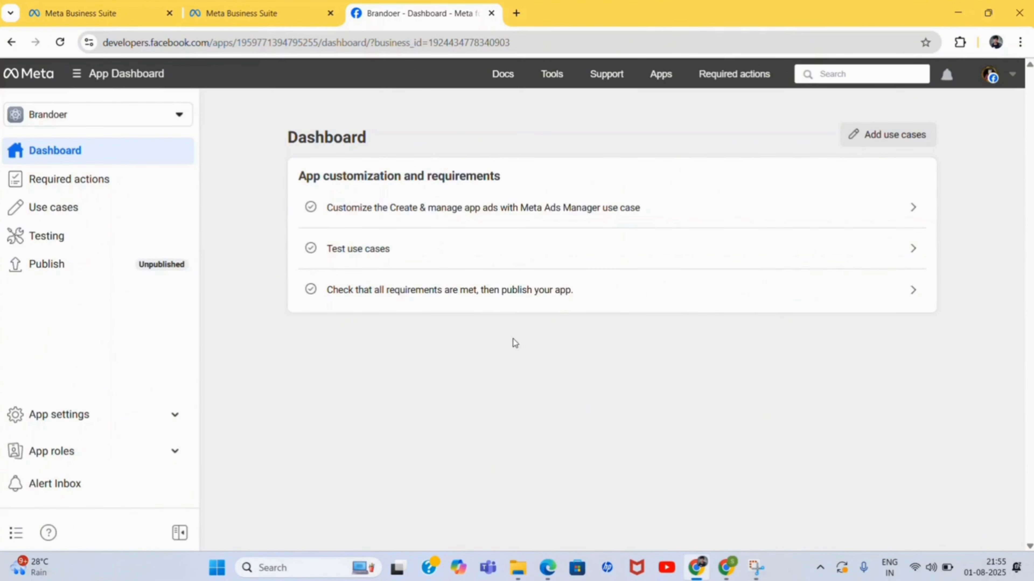
pyautogui.click(135, 418)
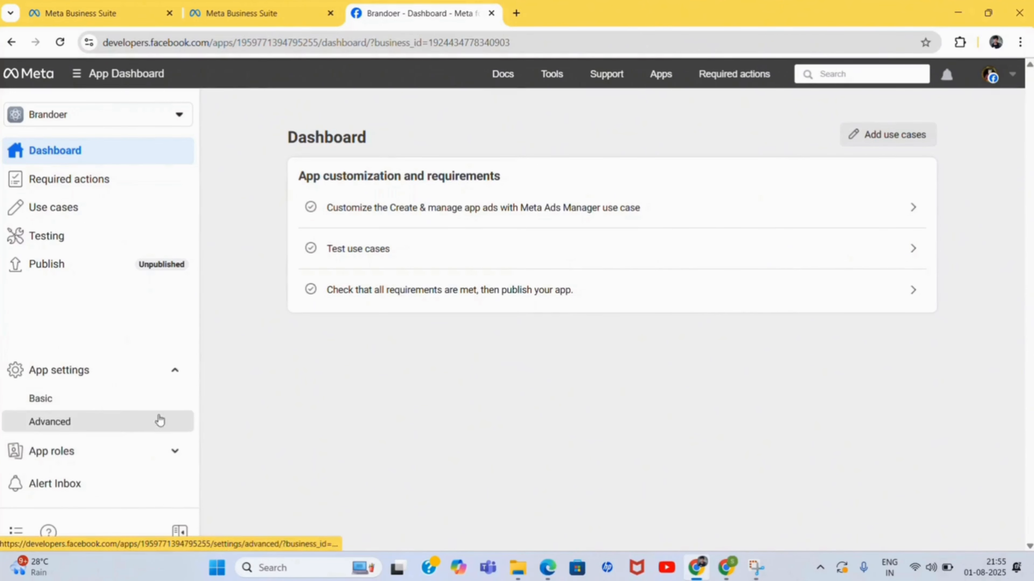
pyautogui.click(117, 400)
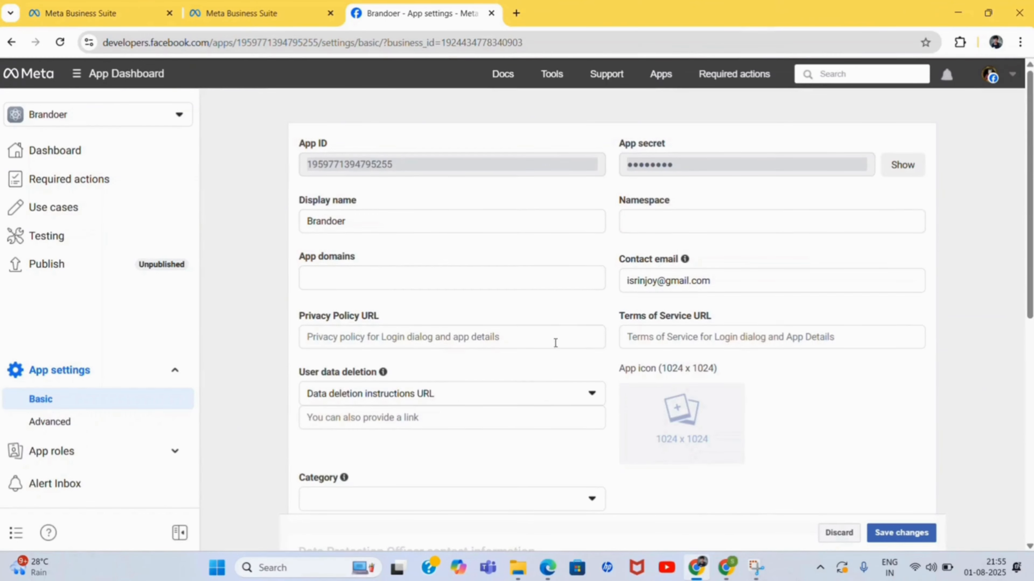
pyautogui.scroll(-6, 548, 356)
pyautogui.scroll(6, 548, 356)
pyautogui.scroll(-10, 657, 422)
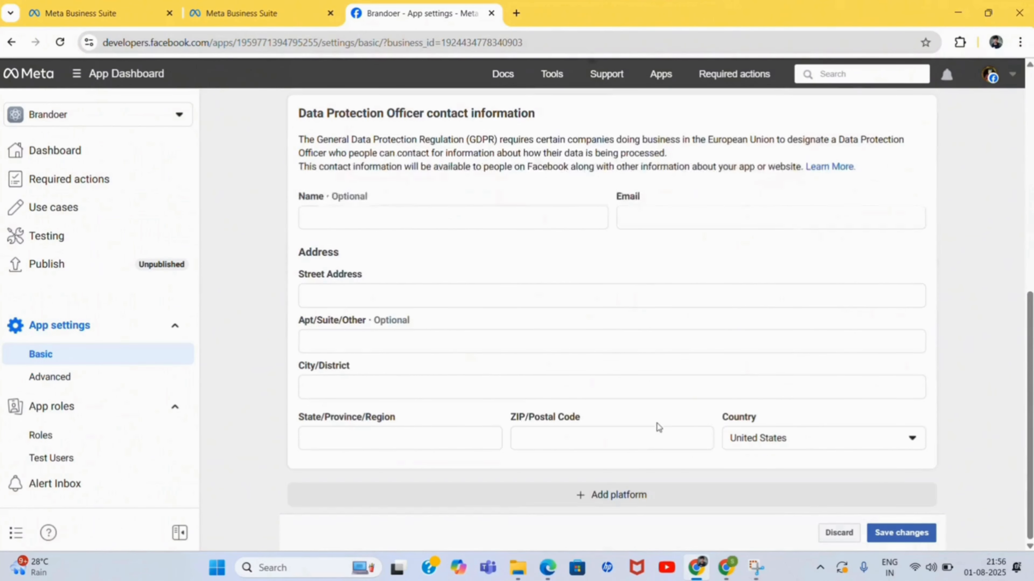
# Step: Choose the Data Protection Officer's country and save the Basic settings
pyautogui.click(842, 444)
pyautogui.scroll(-5, 812, 332)
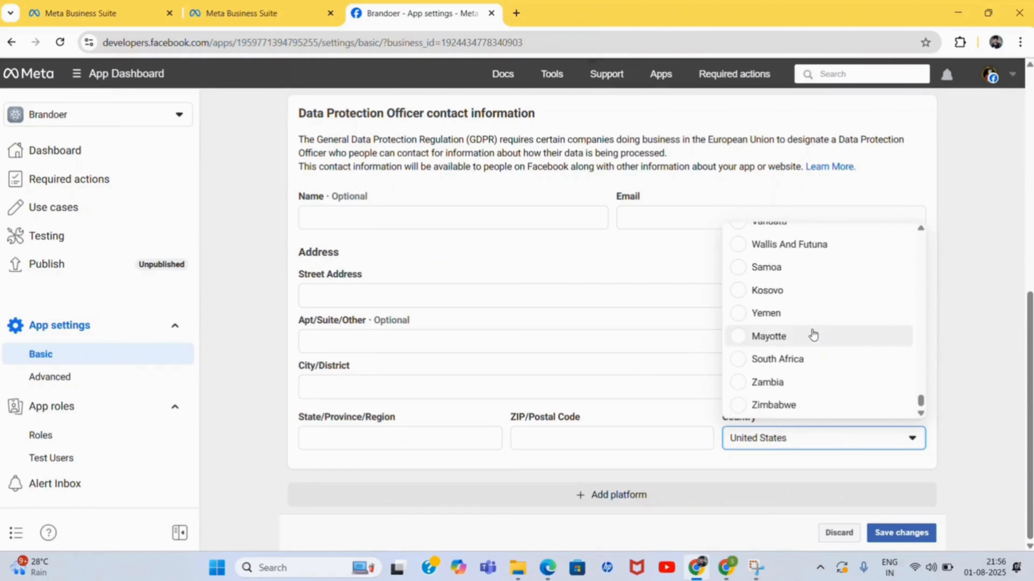
pyautogui.scroll(8, 813, 334)
pyautogui.scroll(15, 813, 333)
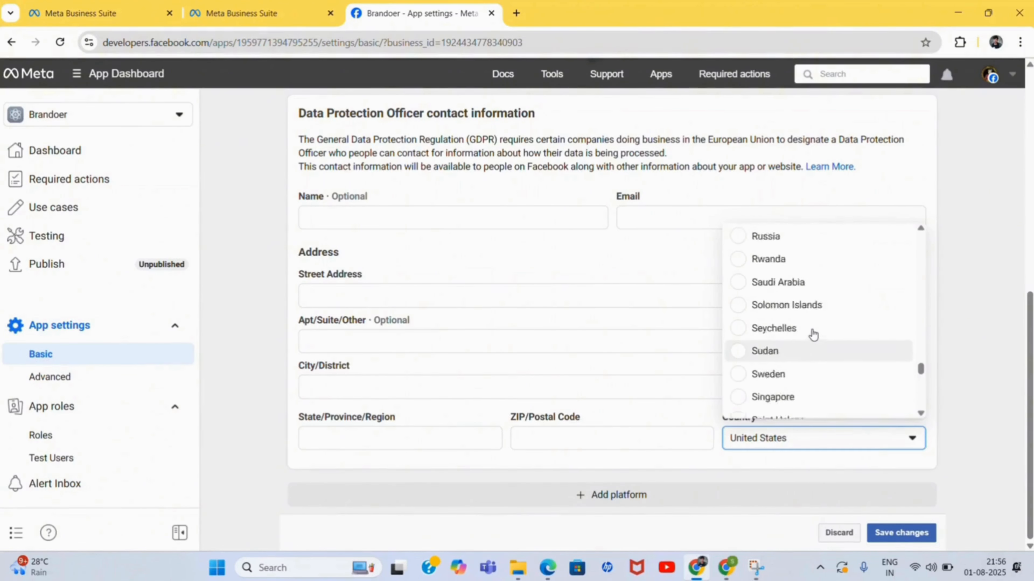
pyautogui.scroll(15, 813, 333)
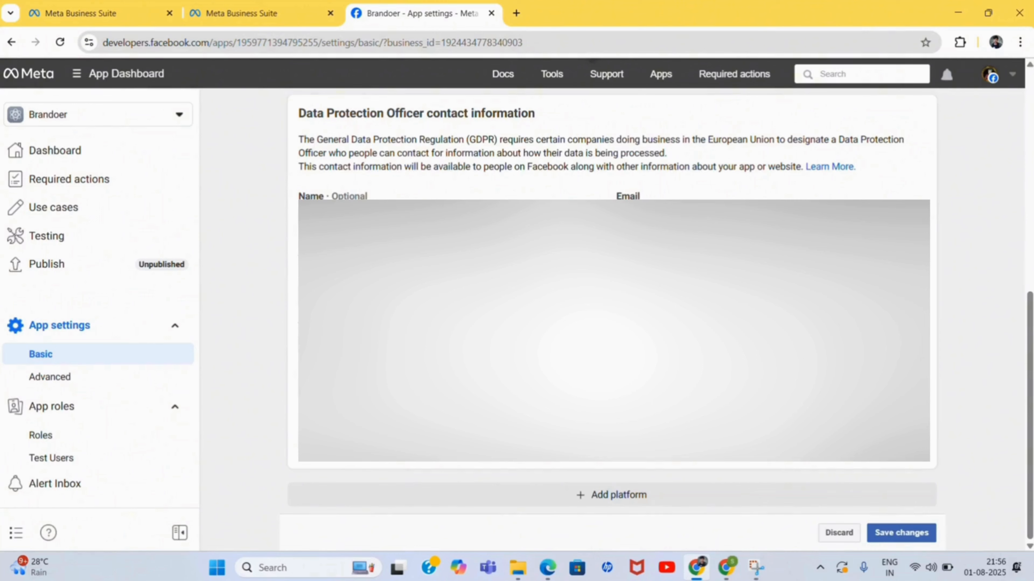
pyautogui.click(893, 535)
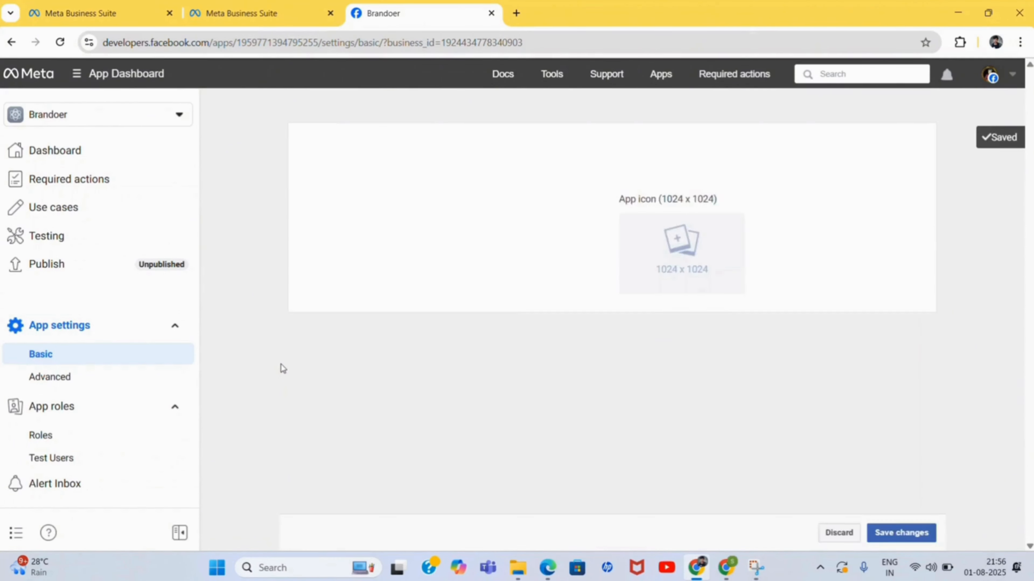
pyautogui.scroll(-5, 281, 321)
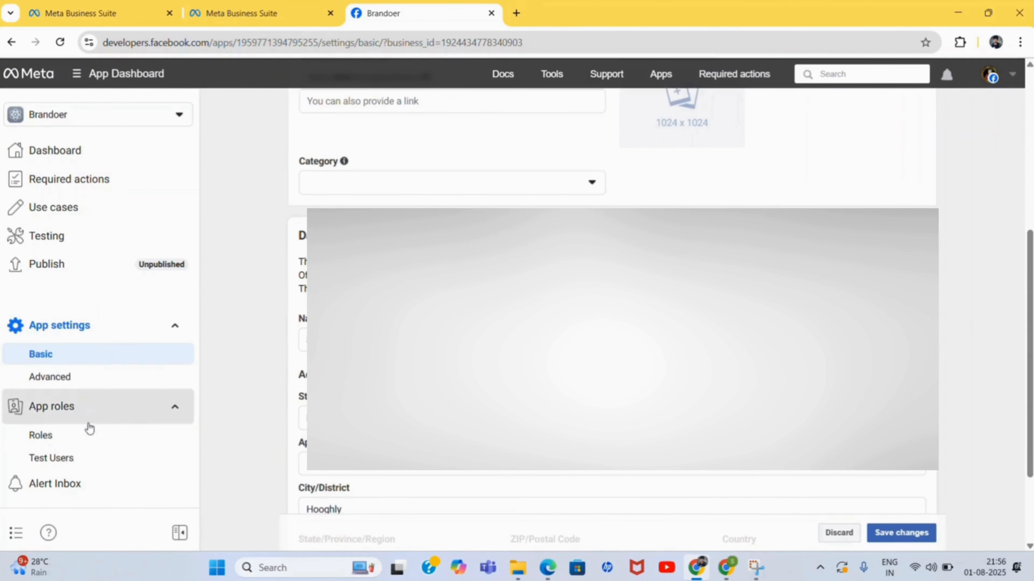
# Step: Review Brandoer's app roles and test users
pyautogui.click(89, 436)
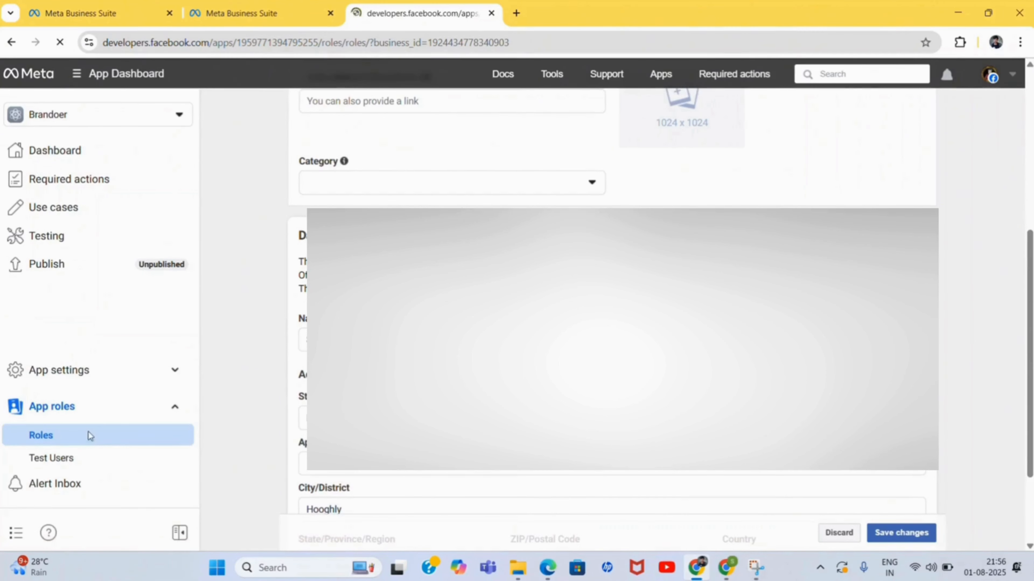
pyautogui.scroll(-2, 355, 390)
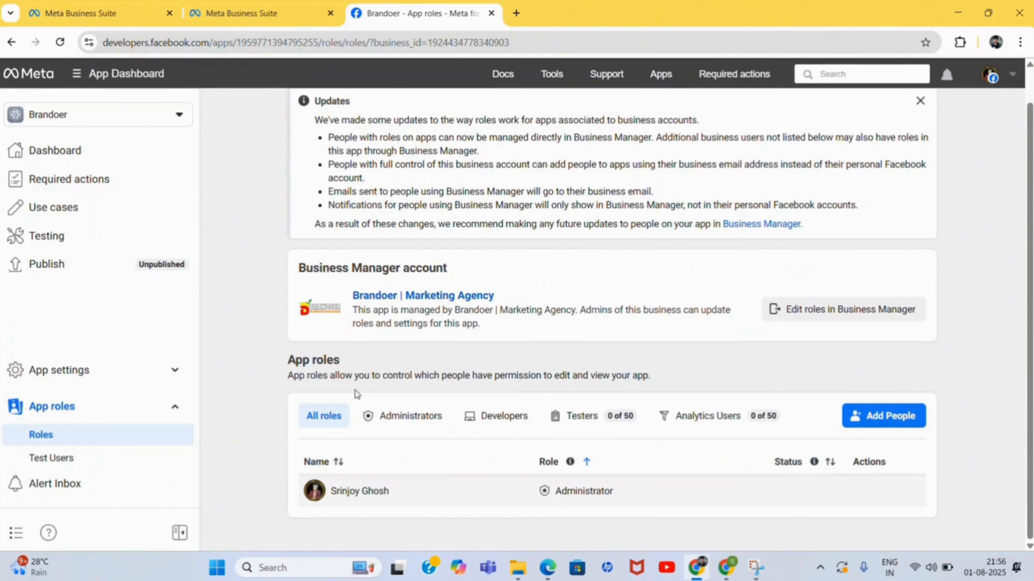
pyautogui.click(91, 464)
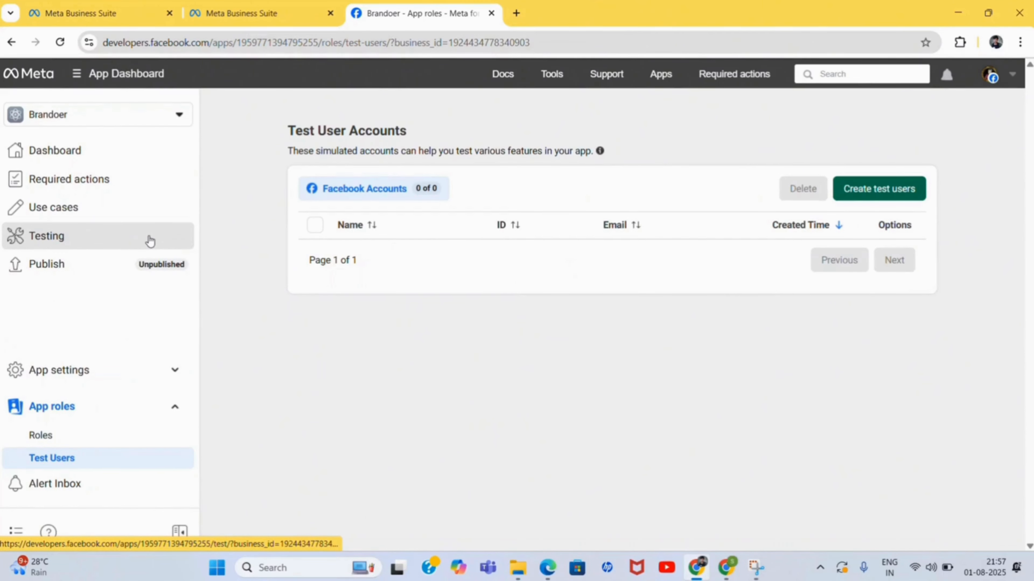
# Step: Try publishing Brandoer, dismiss the 'Unable to publish app' message, and return to Dashboard
pyautogui.click(67, 268)
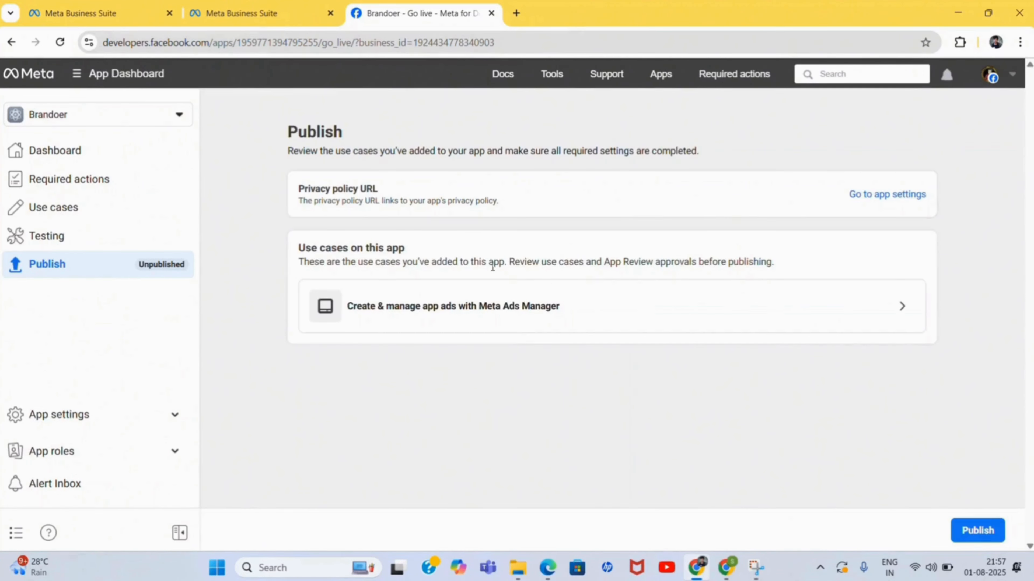
pyautogui.click(981, 531)
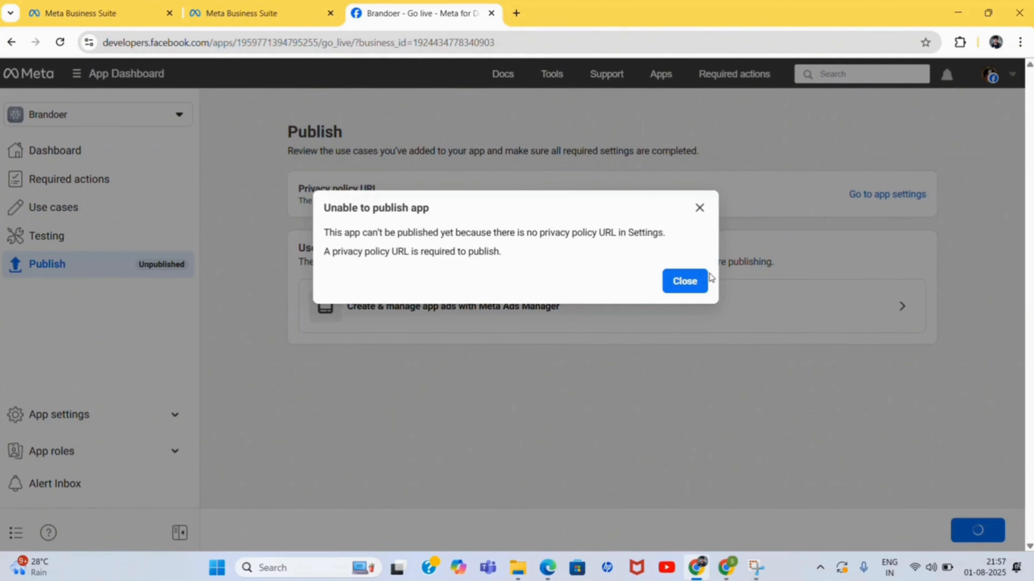
pyautogui.click(691, 281)
pyautogui.click(101, 151)
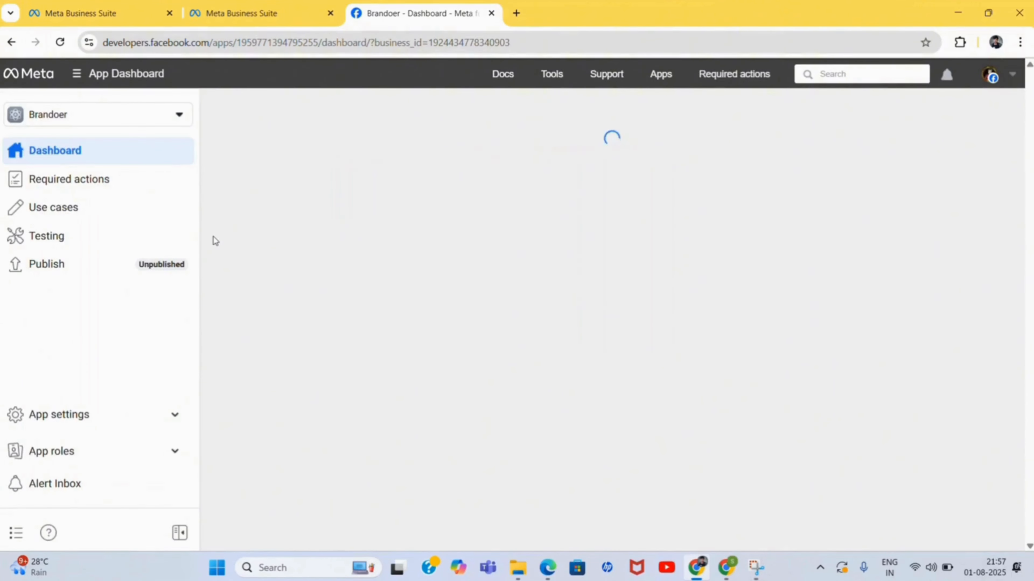
pyautogui.click(46, 264)
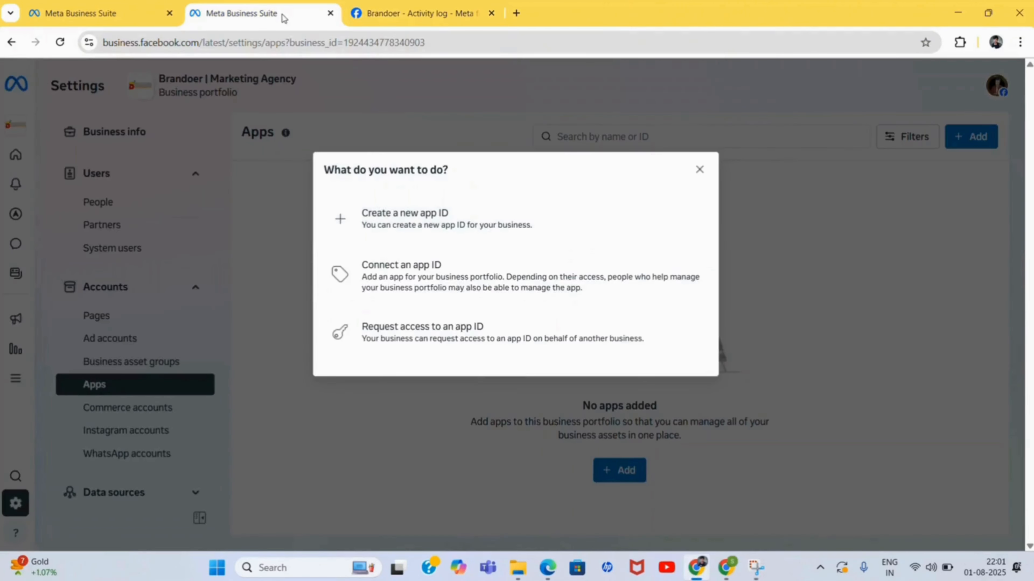
# Step: Dismiss the add-app choices and open the Business verification status details in Security Centre
pyautogui.click(700, 169)
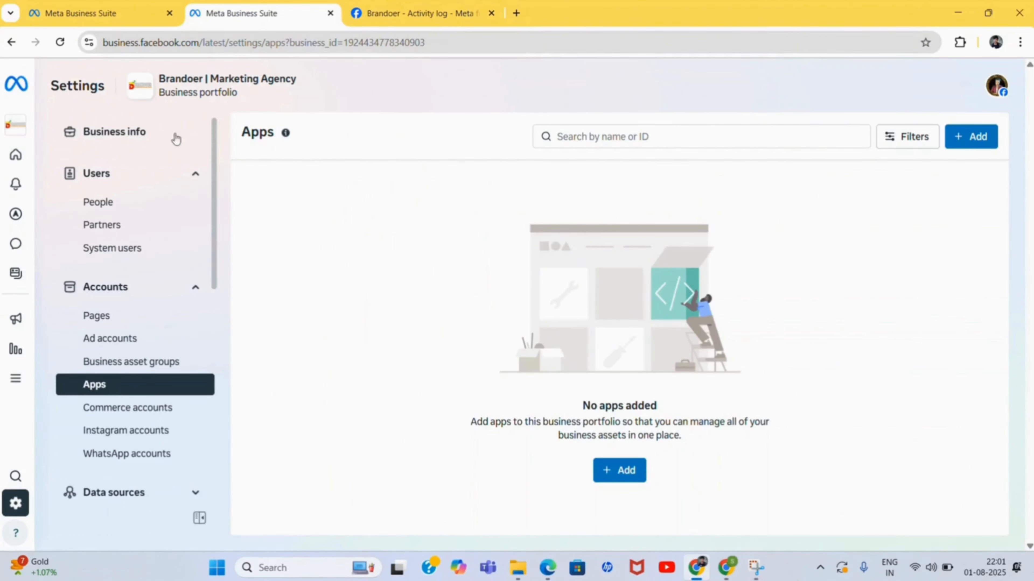
pyautogui.click(139, 131)
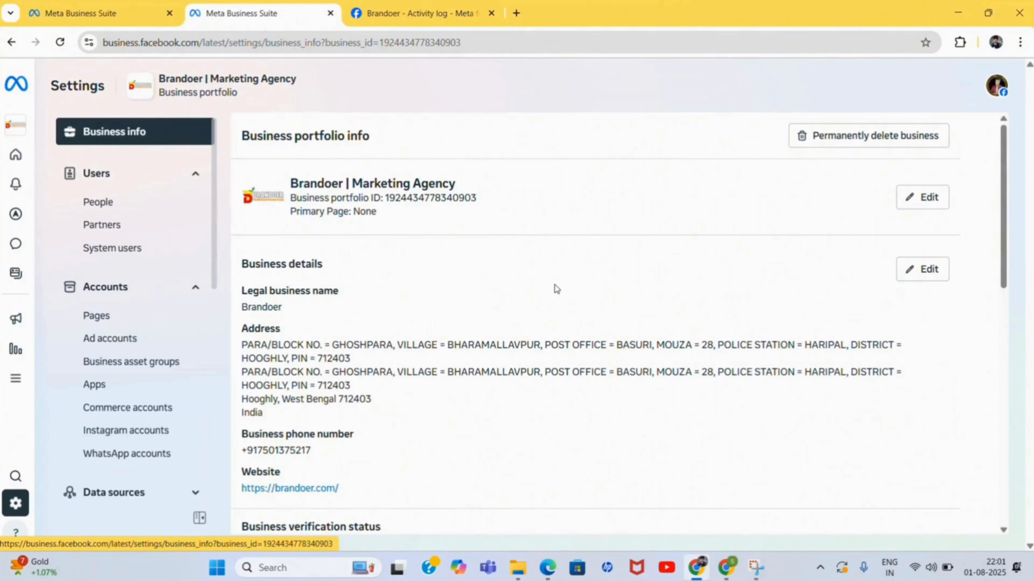
pyautogui.scroll(-5, 584, 313)
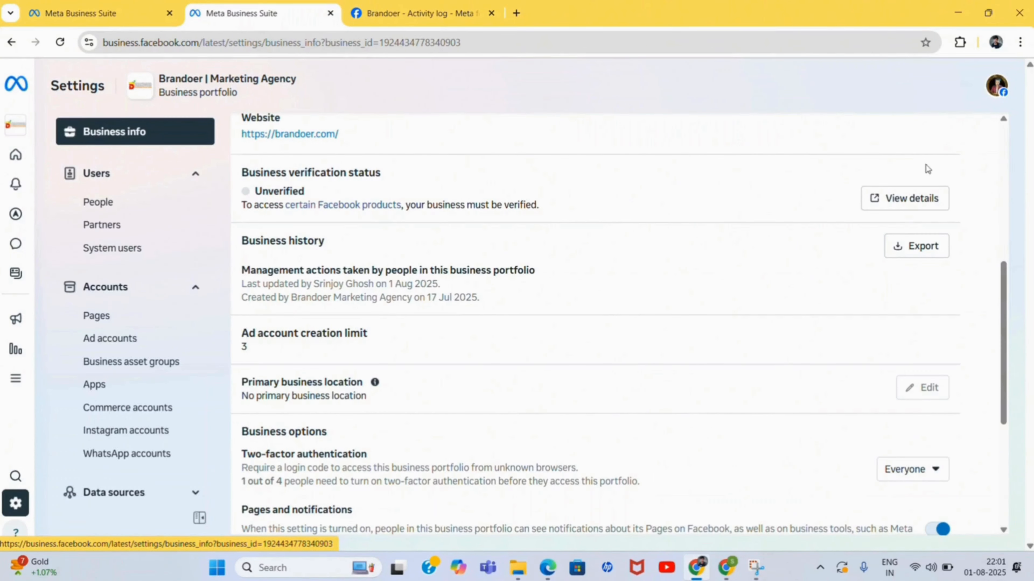
pyautogui.click(925, 198)
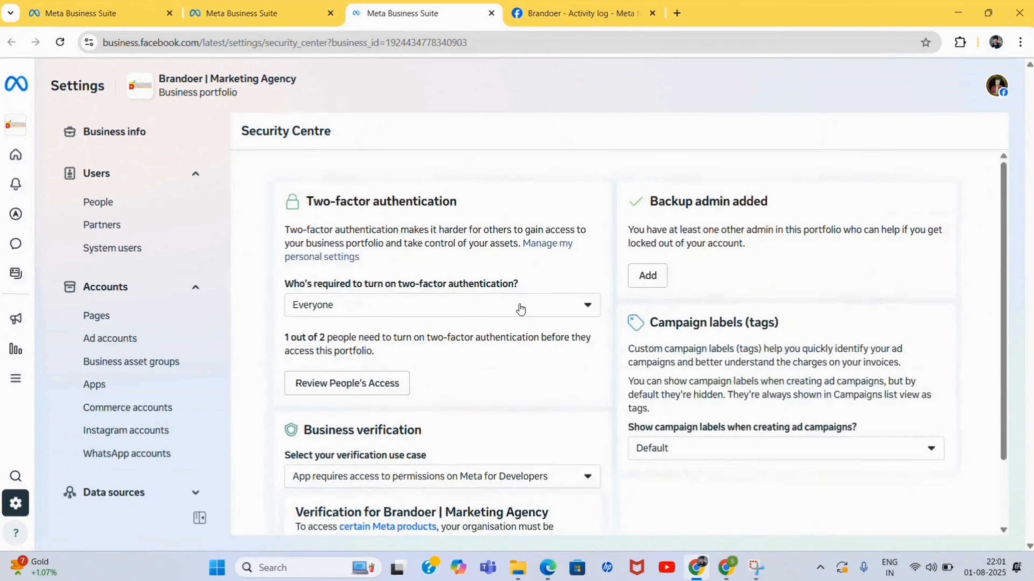
pyautogui.scroll(-3, 519, 307)
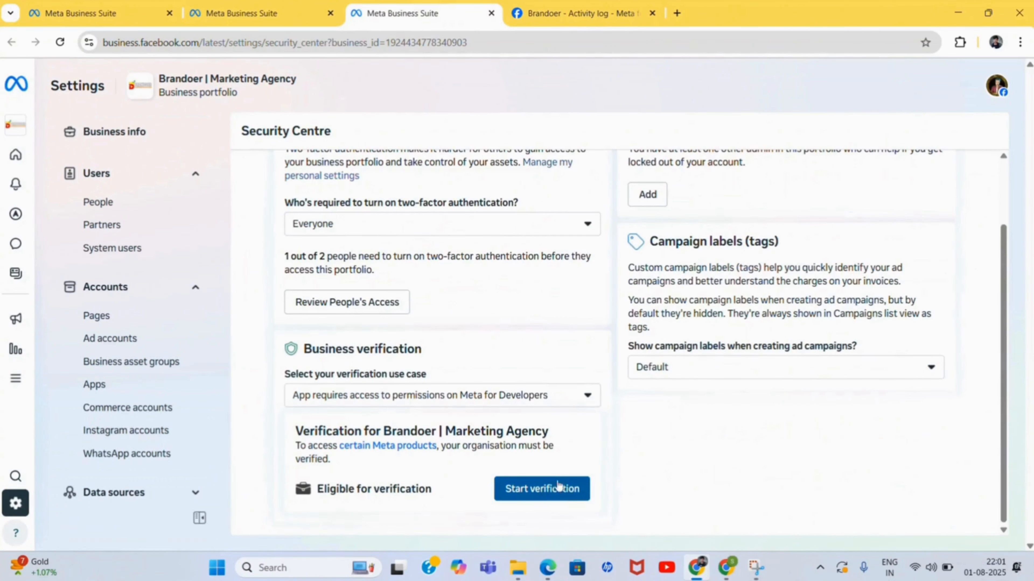
pyautogui.scroll(1, 533, 317)
pyautogui.scroll(-1, 531, 312)
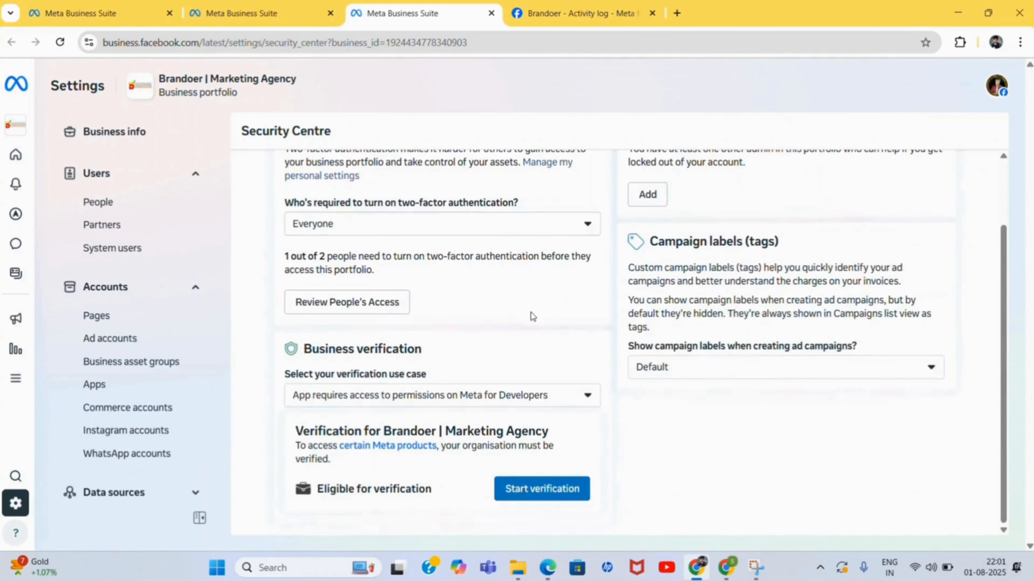
# Step: Start business verification and keep India as the business's country
pyautogui.click(544, 492)
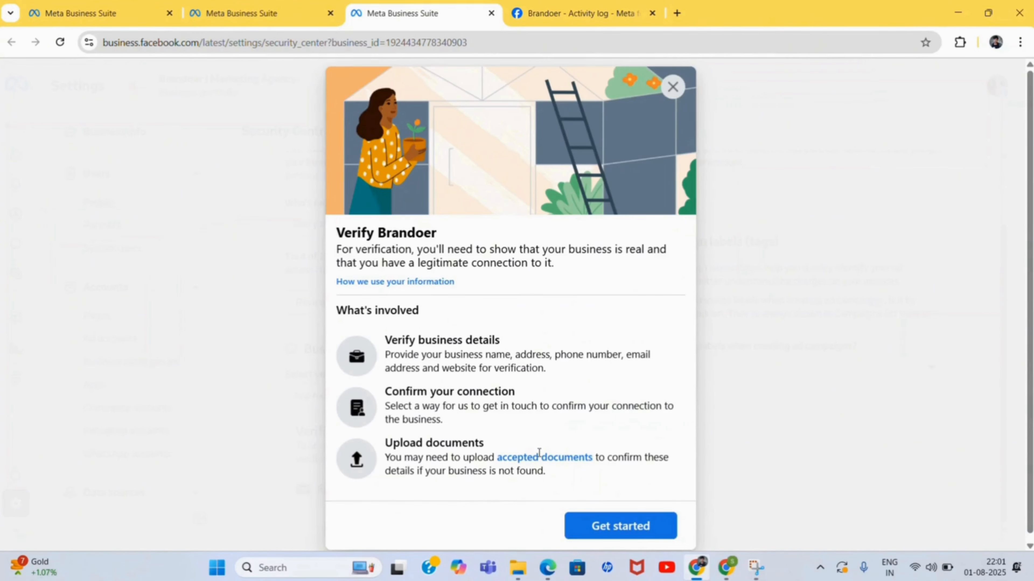
pyautogui.scroll(-1, 549, 342)
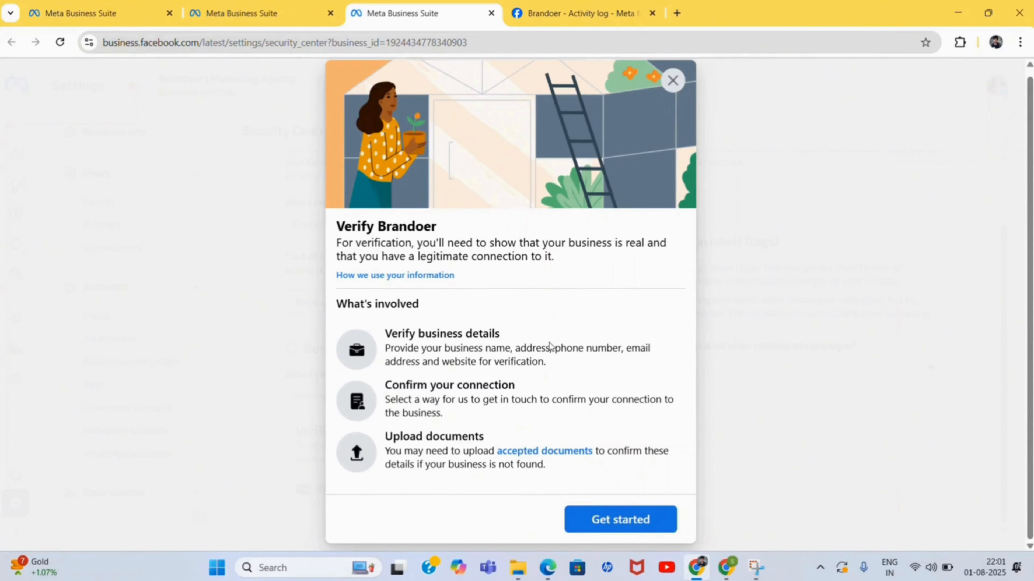
pyautogui.click(596, 518)
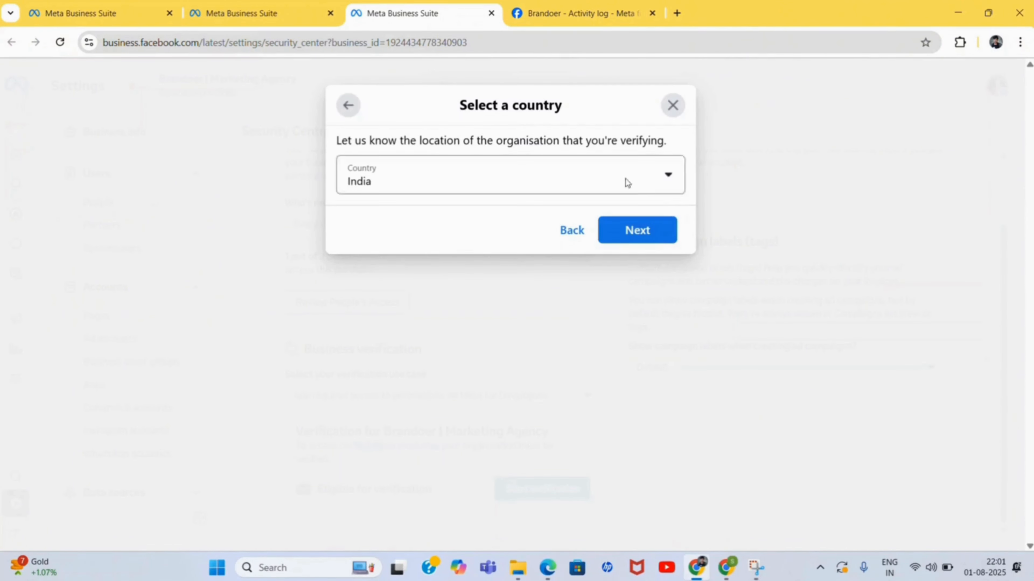
pyautogui.click(656, 237)
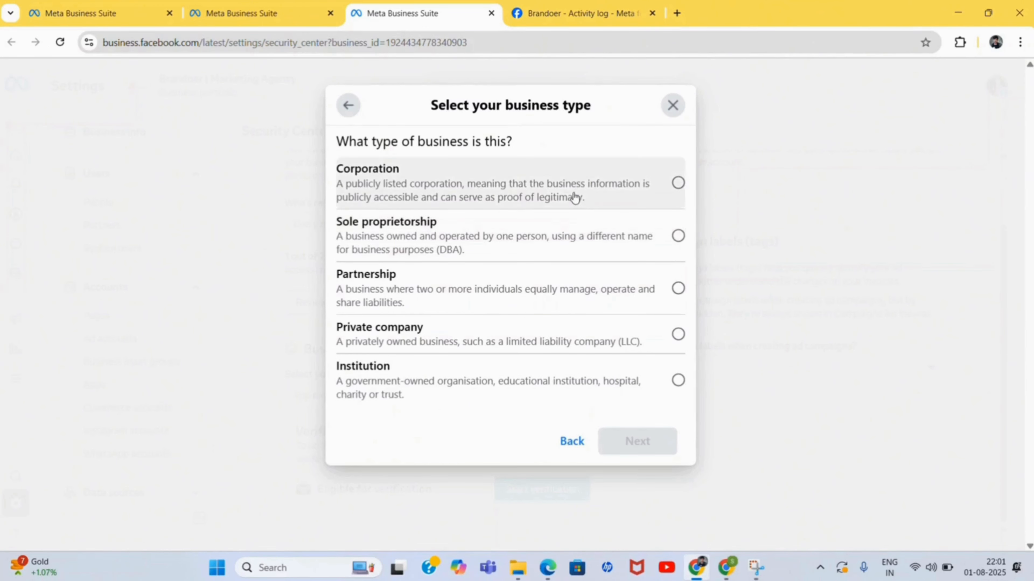
# Step: Choose Sole proprietorship as the business type and mark it Not yet registered
pyautogui.click(569, 237)
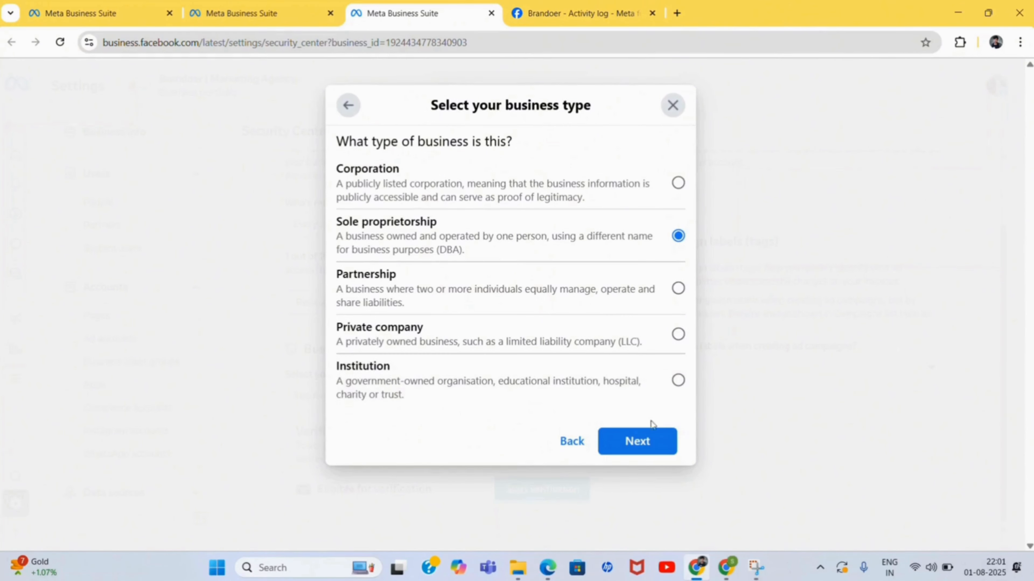
pyautogui.click(651, 440)
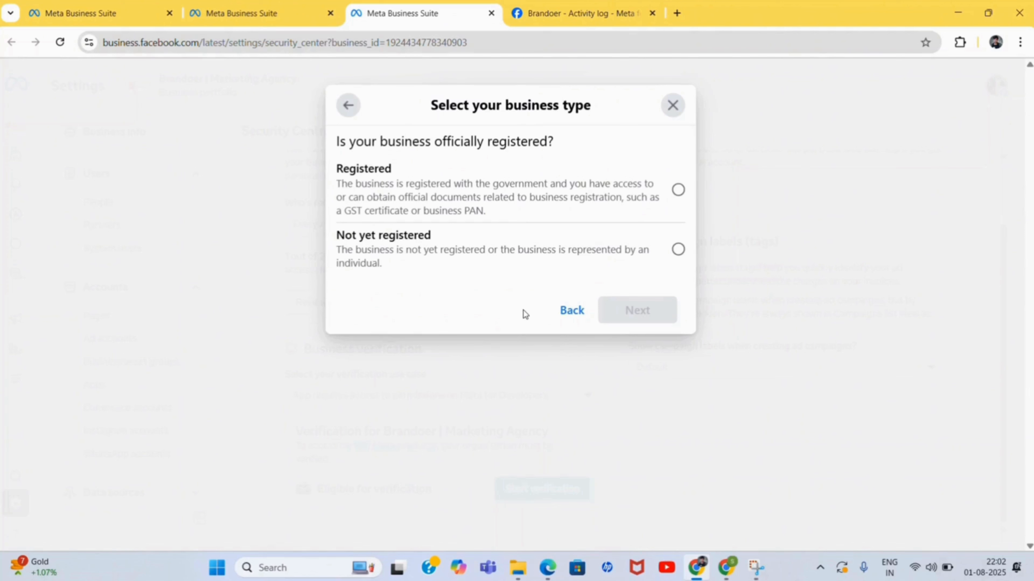
pyautogui.click(531, 243)
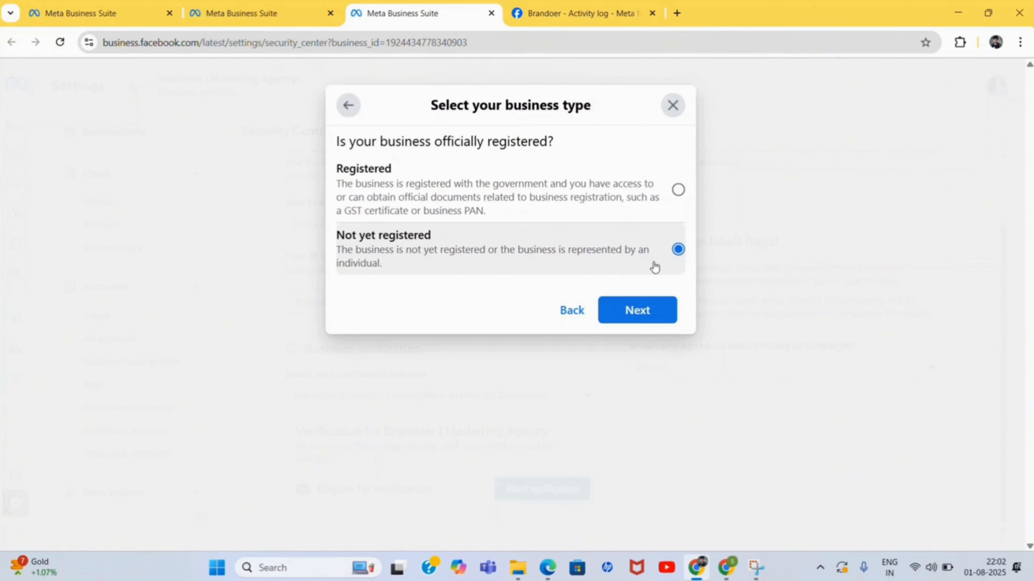
pyautogui.click(646, 312)
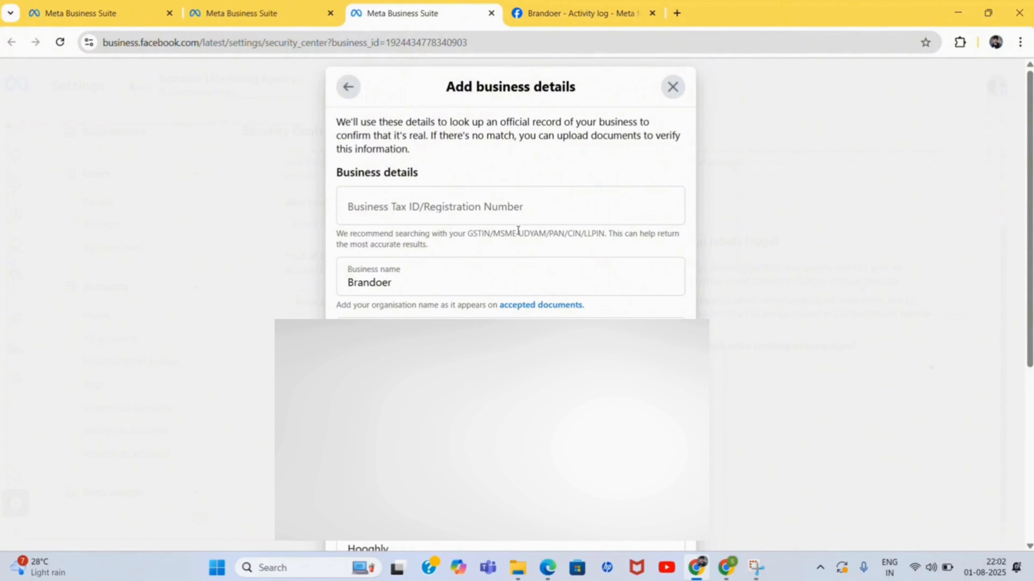
# Step: Look up Brandoer's tax ID in the Udyam Registration Certificate PDF for the Business Tax ID field
pyautogui.scroll(-2, 488, 285)
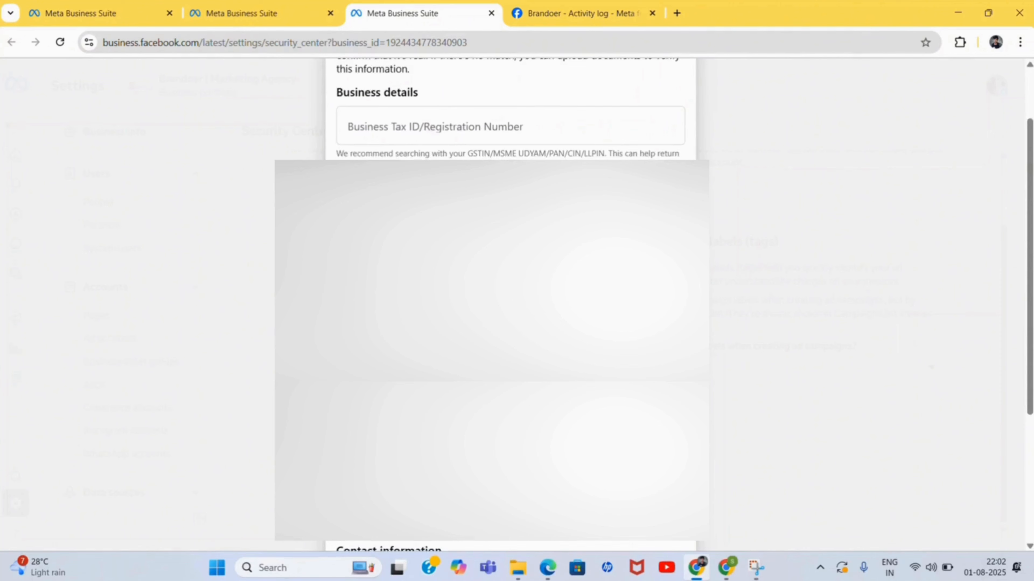
pyautogui.scroll(-5, 489, 285)
pyautogui.scroll(8, 511, 310)
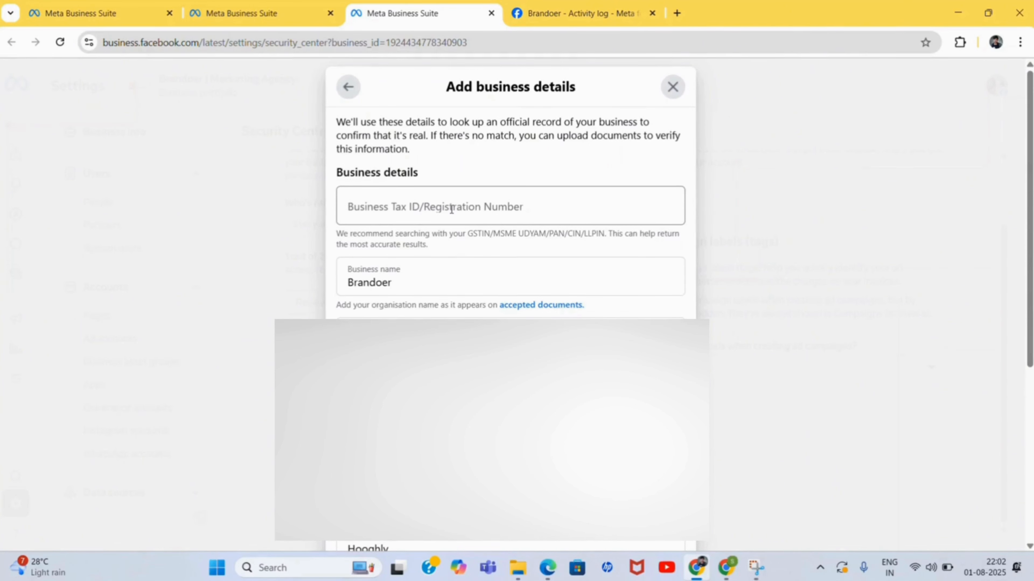
pyautogui.click(451, 209)
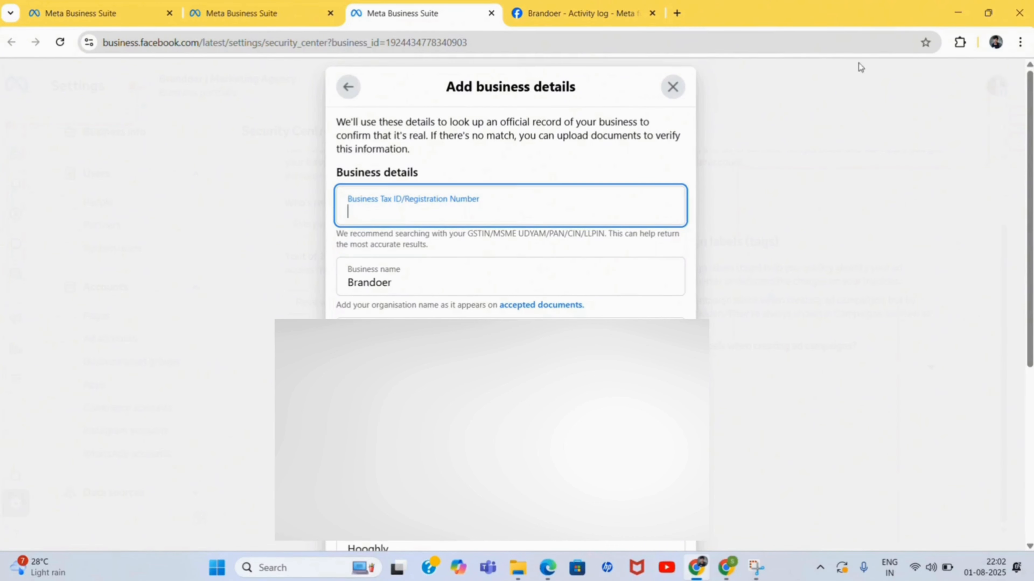
pyautogui.click(958, 15)
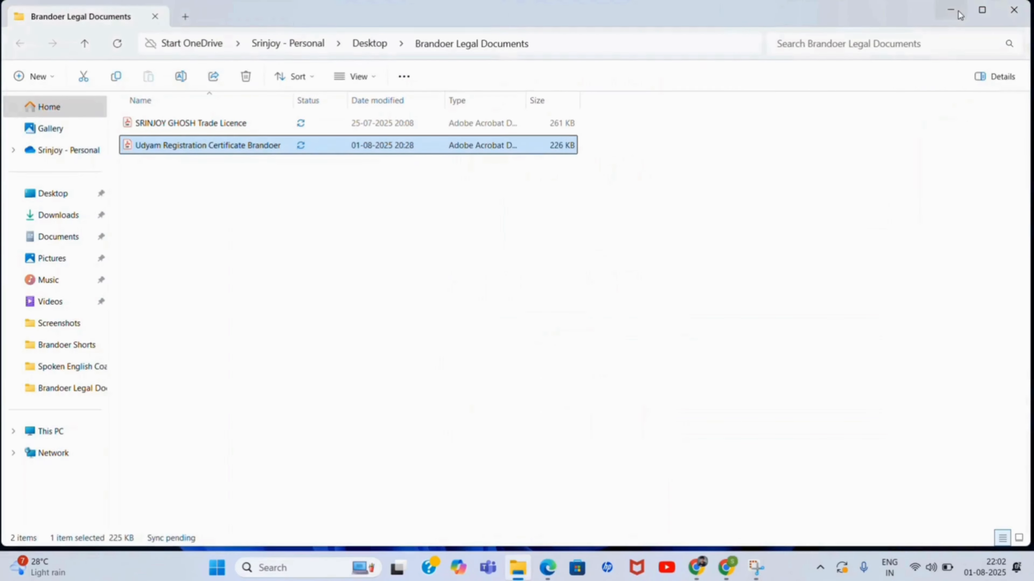
pyautogui.doubleClick(213, 149)
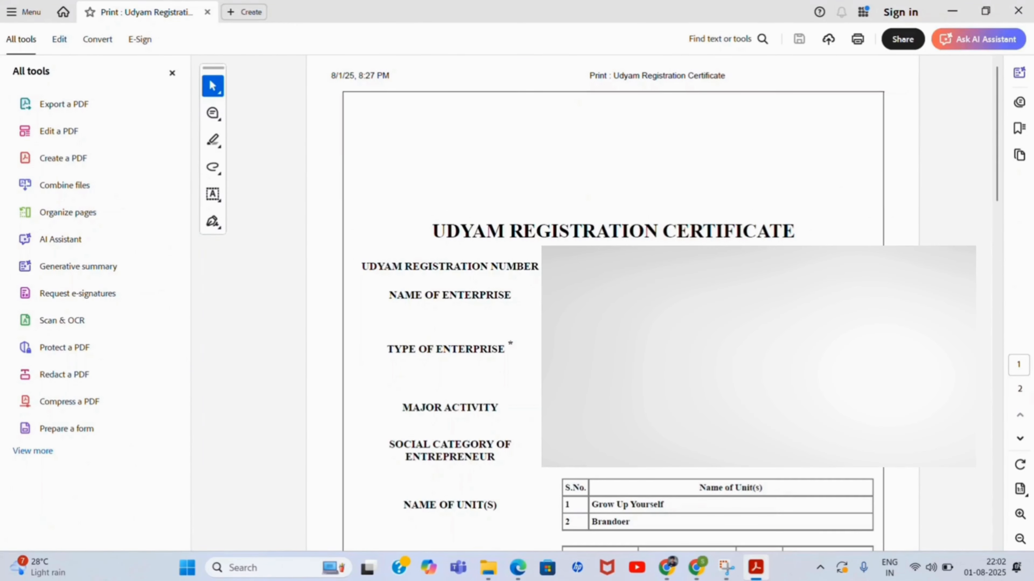
pyautogui.click(668, 567)
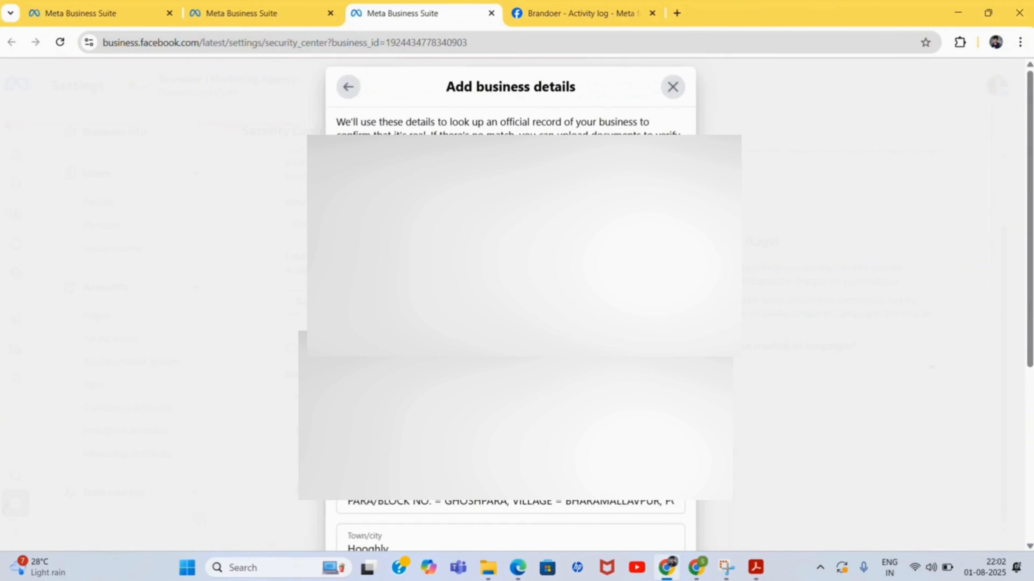
# Step: Submit the business details, pick the Brandoer public record, and continue to Review details
pyautogui.scroll(-3, 511, 306)
pyautogui.scroll(-3, 511, 305)
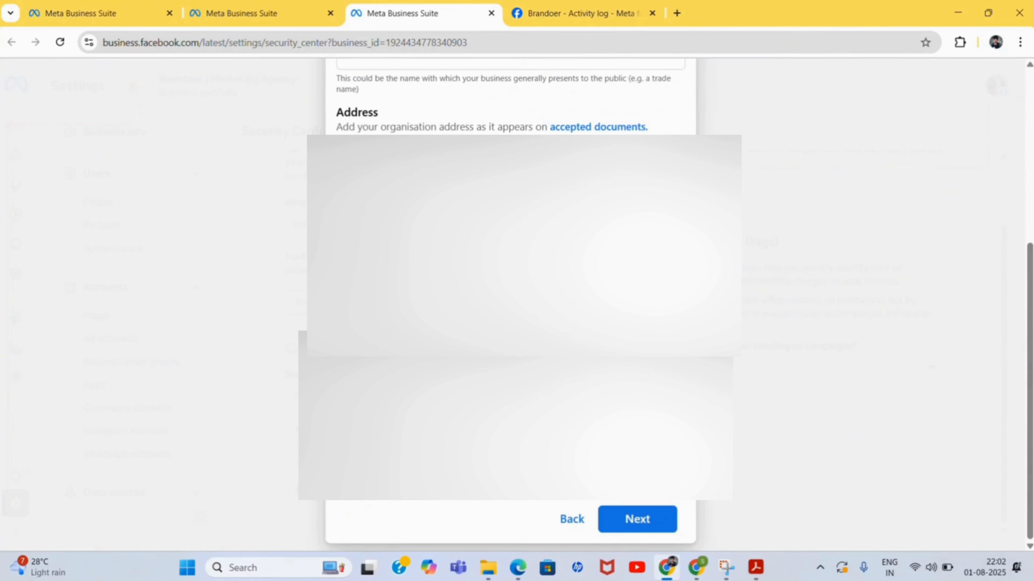
pyautogui.click(640, 520)
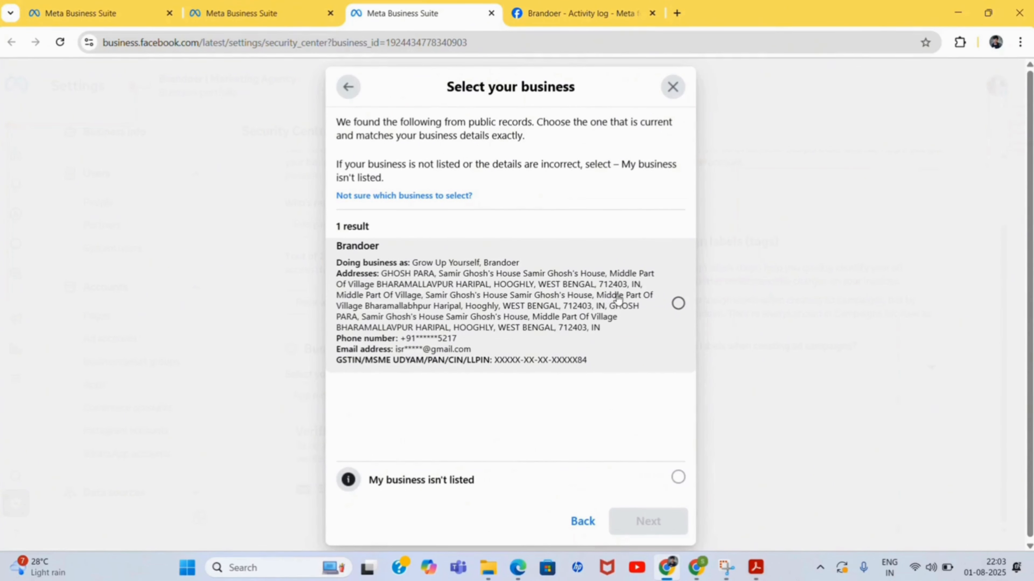
pyautogui.click(677, 303)
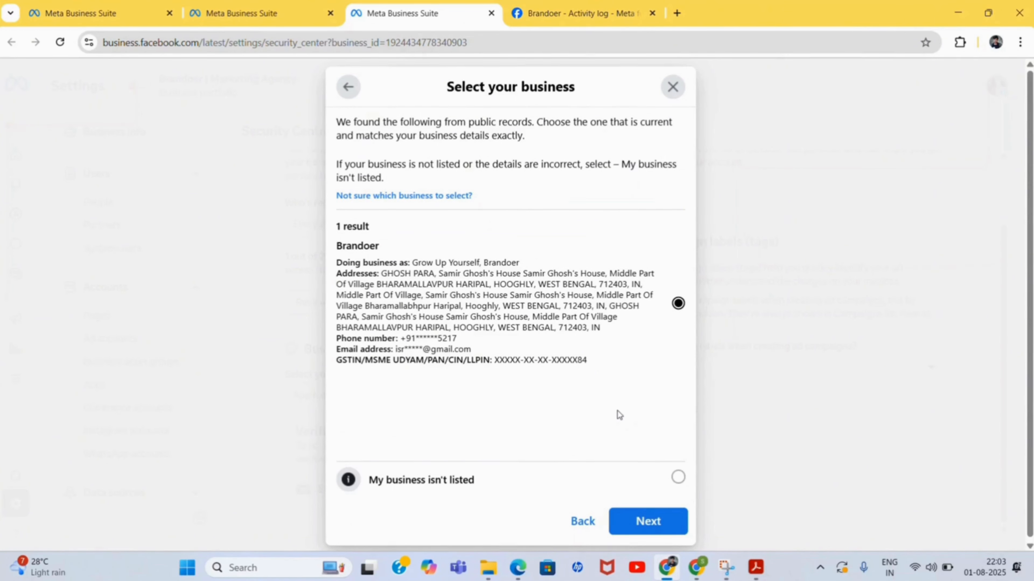
pyautogui.click(655, 521)
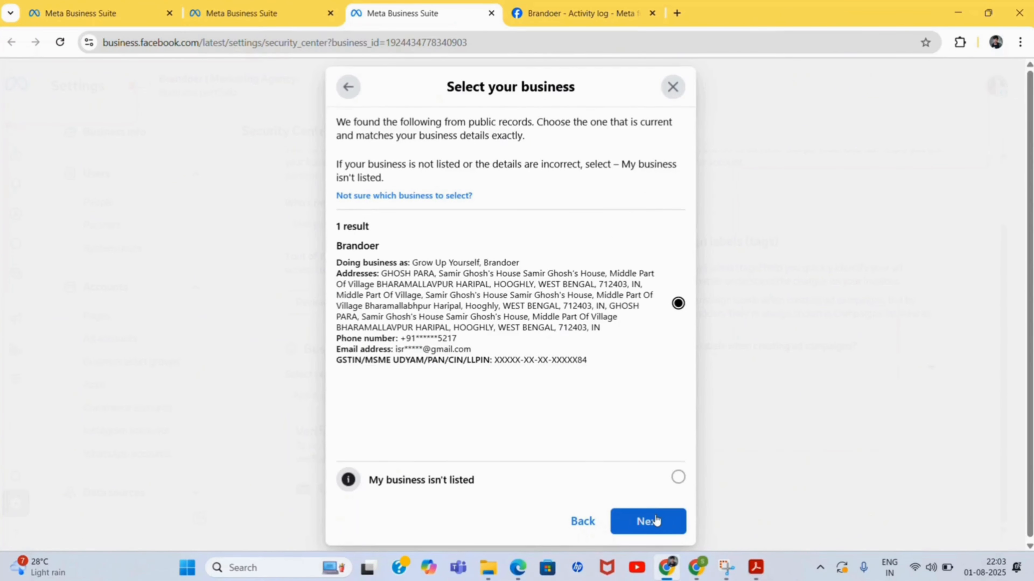
pyautogui.click(655, 520)
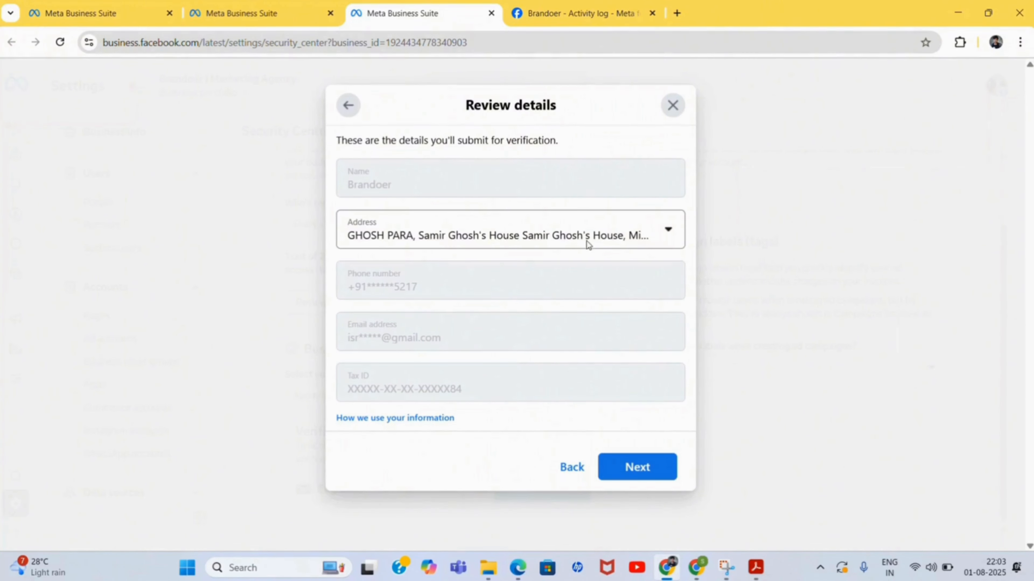
# Step: Accept the reviewed details, choose Email confirmation, re-enter the business email address and send the code
pyautogui.click(648, 467)
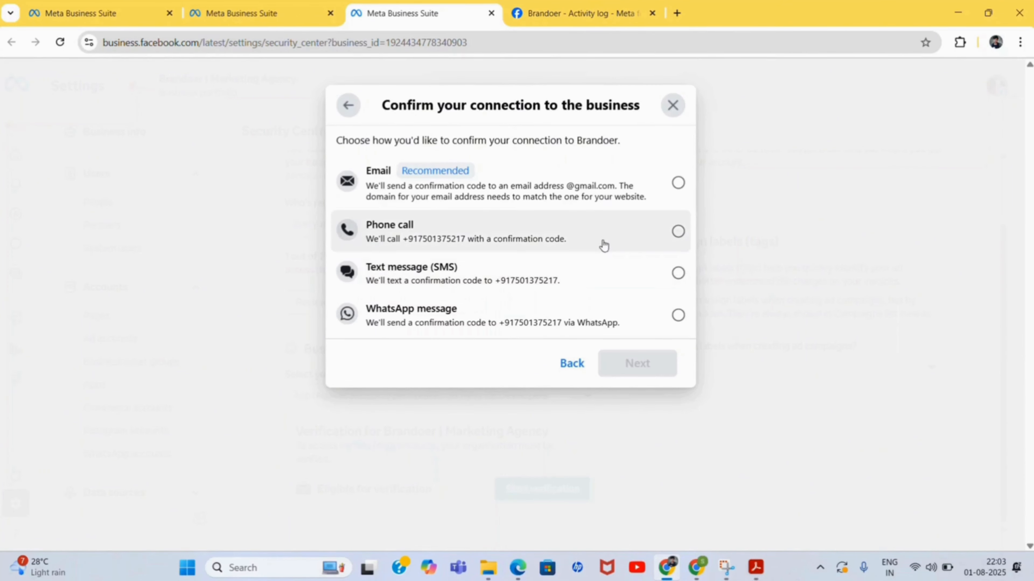
pyautogui.click(647, 190)
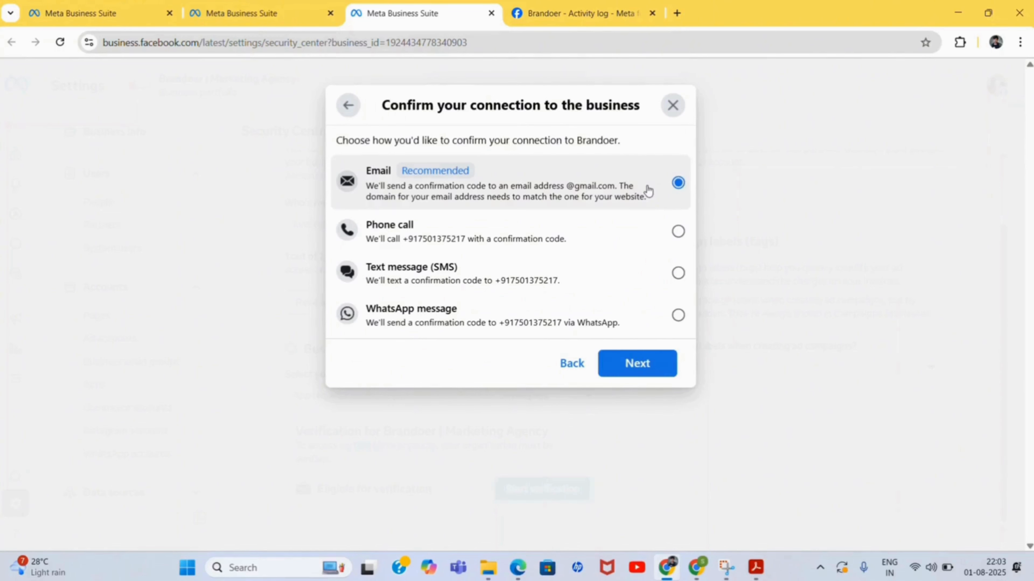
pyautogui.click(647, 362)
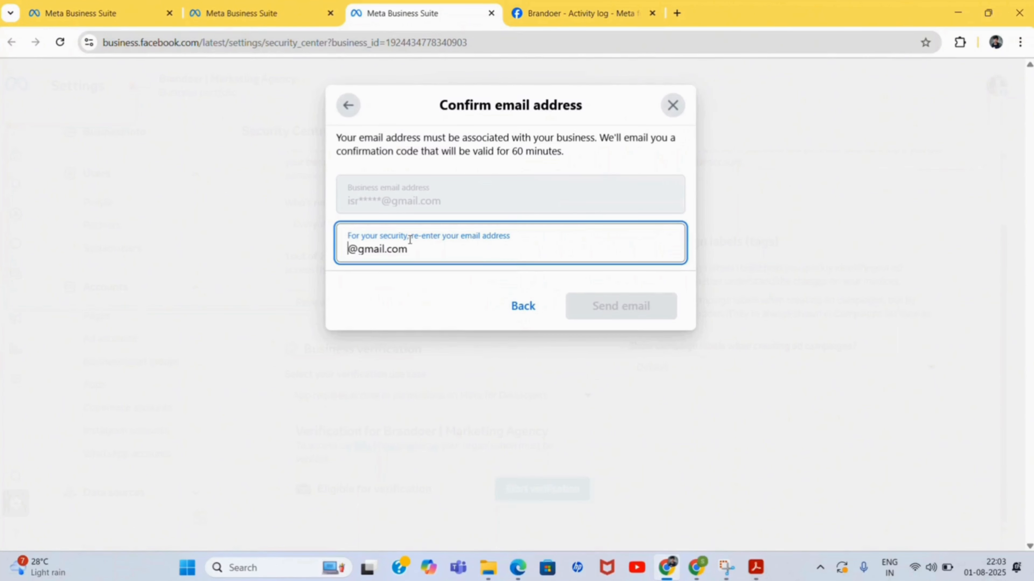
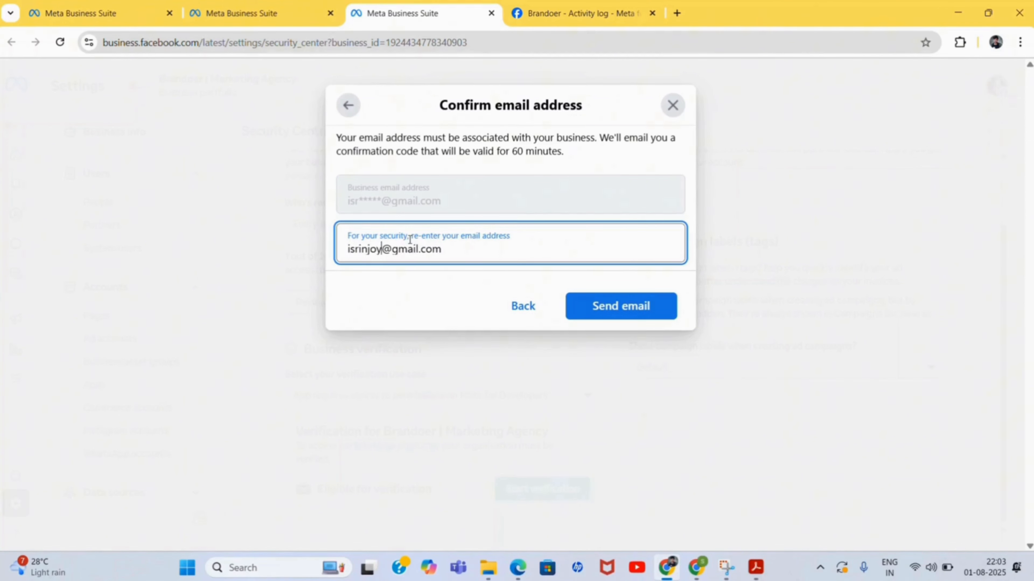
pyautogui.click(607, 306)
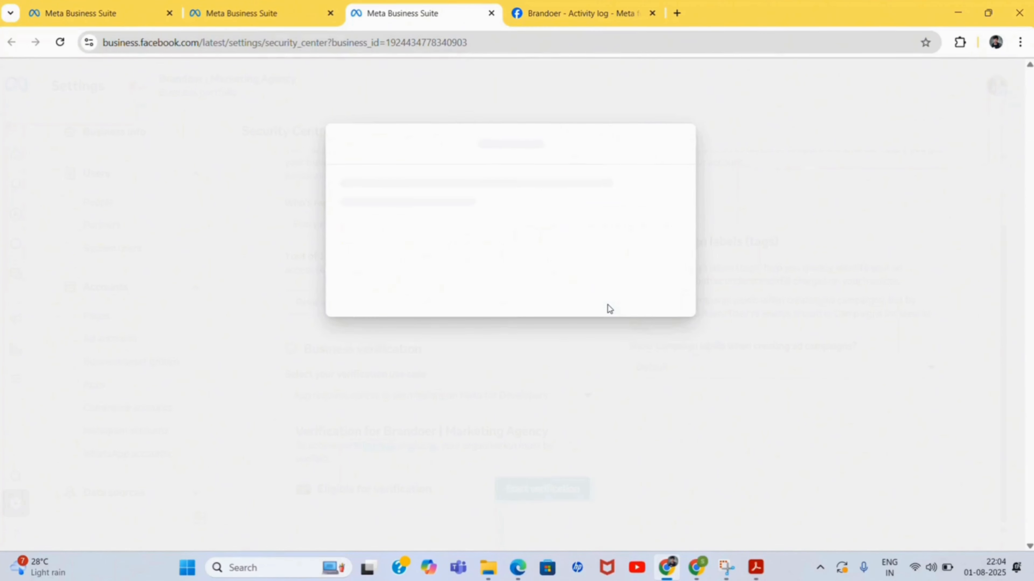
# Step: Open Gmail in a new tab, refresh it, and show the Social category
pyautogui.click(677, 13)
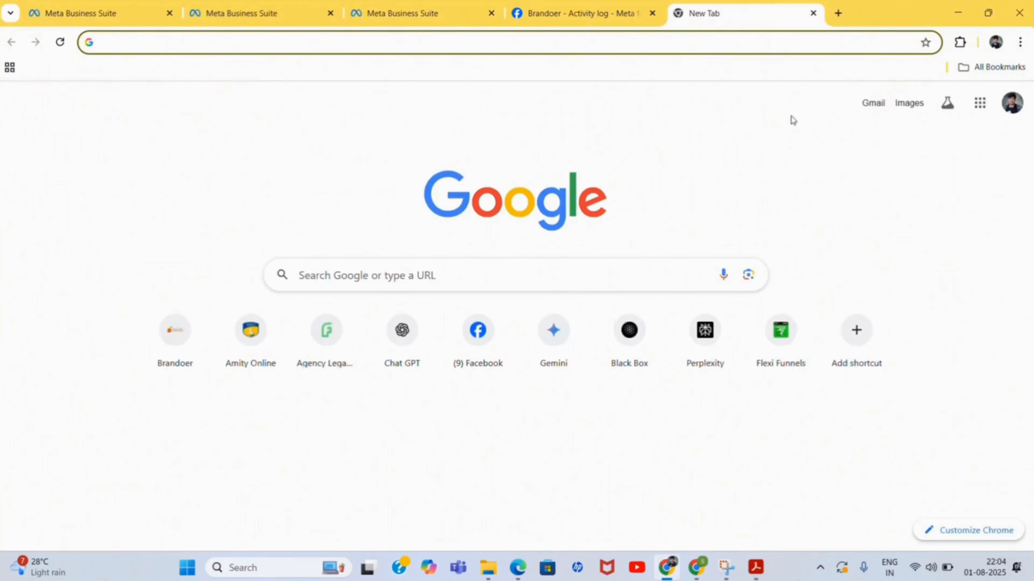
pyautogui.click(872, 103)
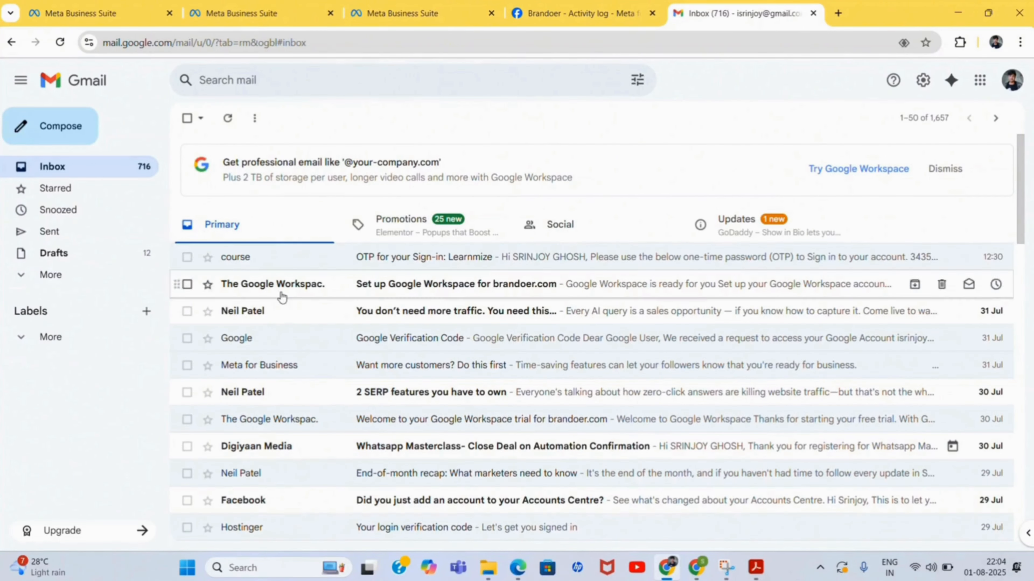
pyautogui.click(60, 43)
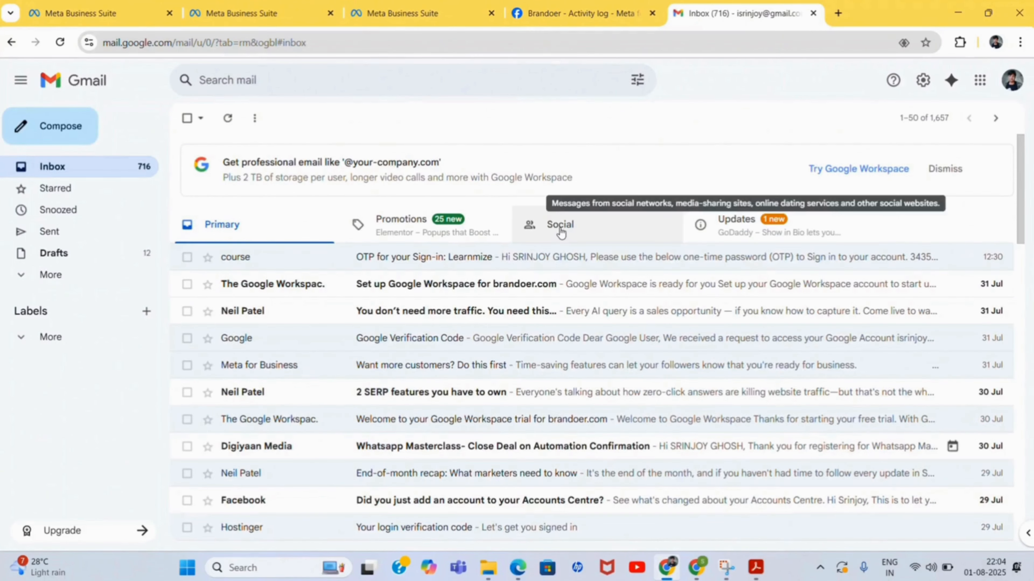
pyautogui.click(561, 228)
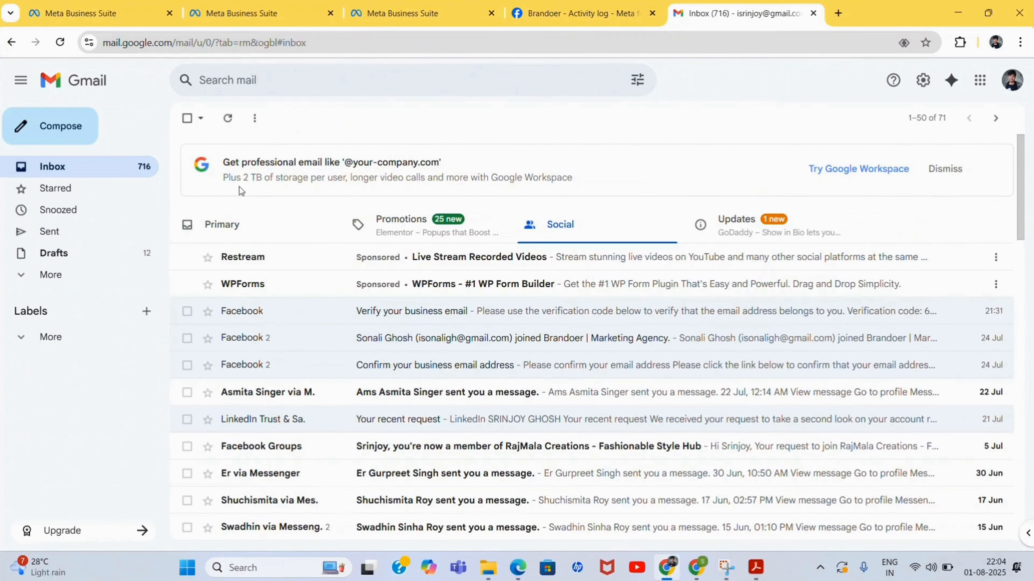
# Step: Select the code in Facebook's Verify your business email message and return to the verification tab
pyautogui.click(535, 313)
pyautogui.moveTo(477, 368); pyautogui.dragTo(526, 367)
pyautogui.hotkey('ctrl', 'c')
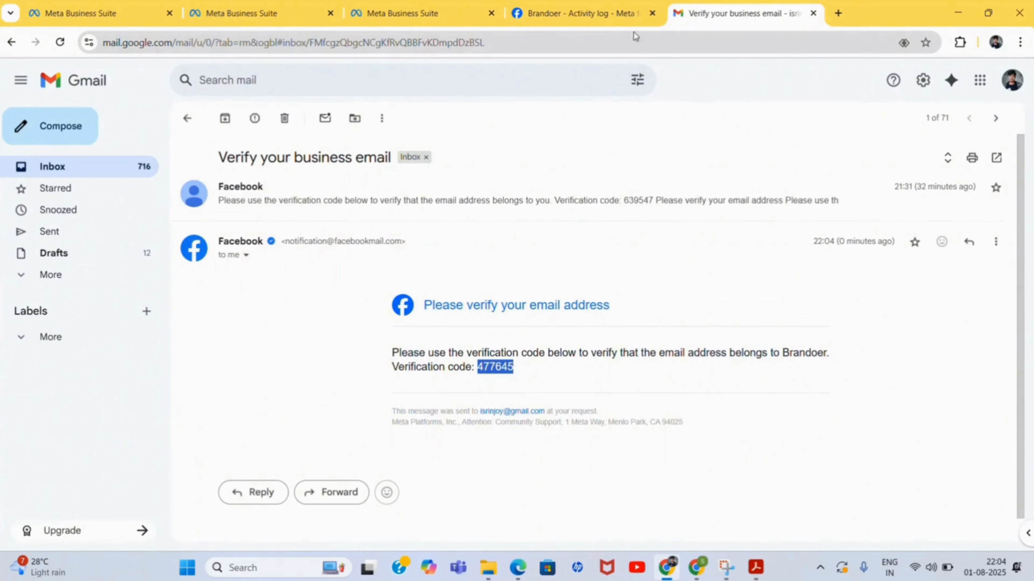
pyautogui.click(611, 13)
pyautogui.click(402, 13)
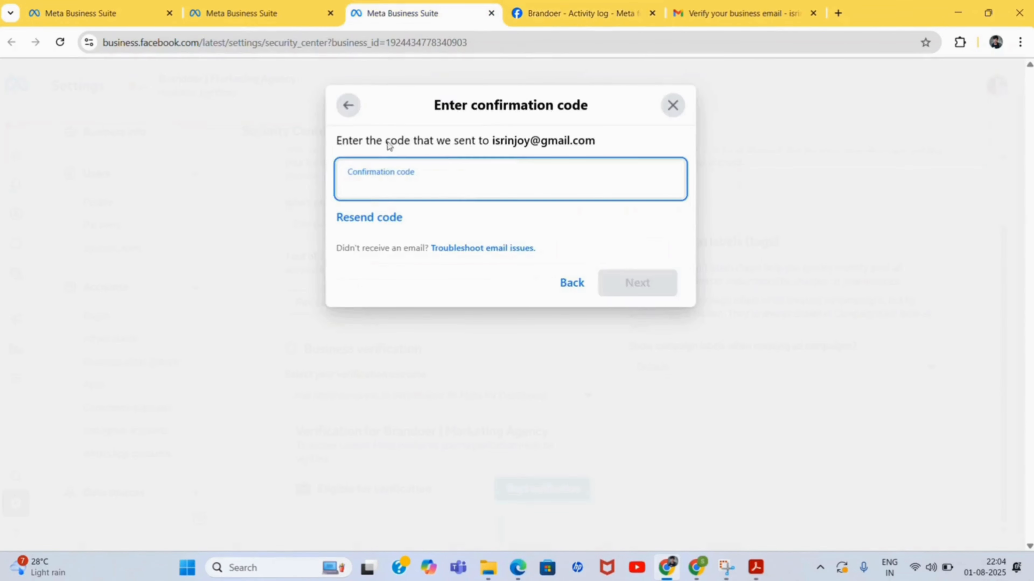
# Step: Paste the verification code, submit it, and close the Information submitted dialog with Done
pyautogui.click(447, 194)
pyautogui.hotkey('ctrl', 'v')
pyautogui.click(642, 283)
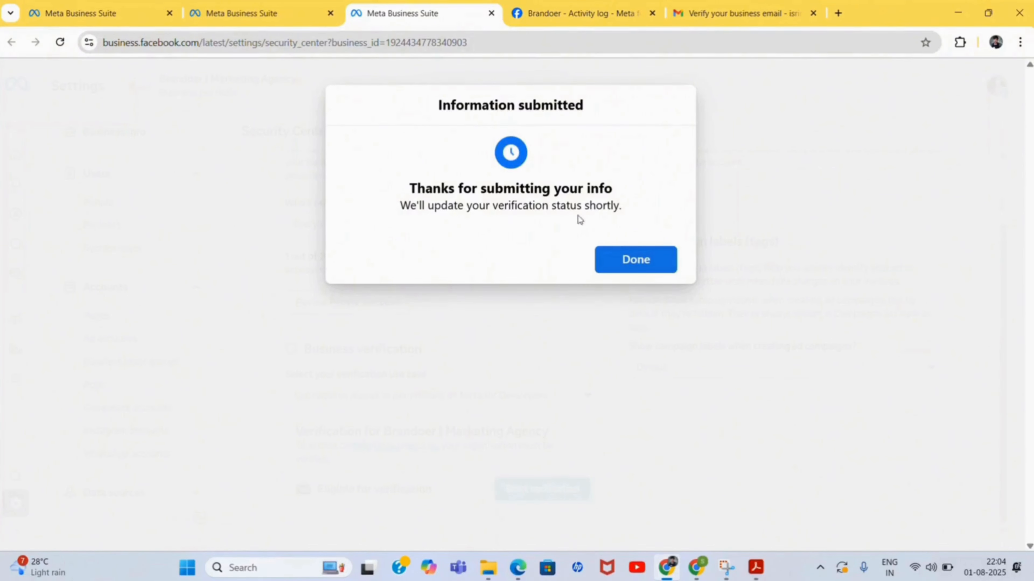
pyautogui.click(637, 264)
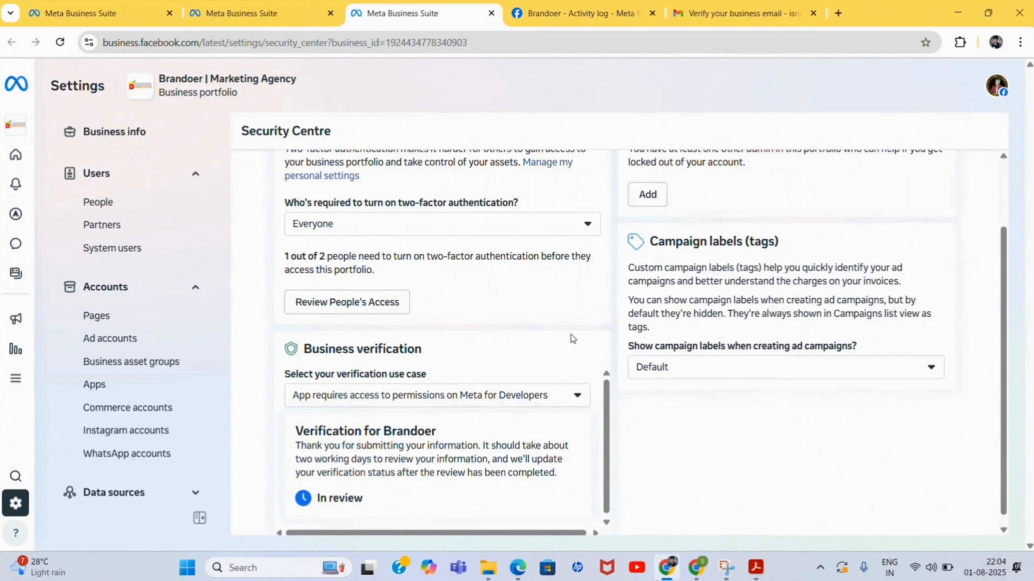
pyautogui.scroll(-1, 571, 335)
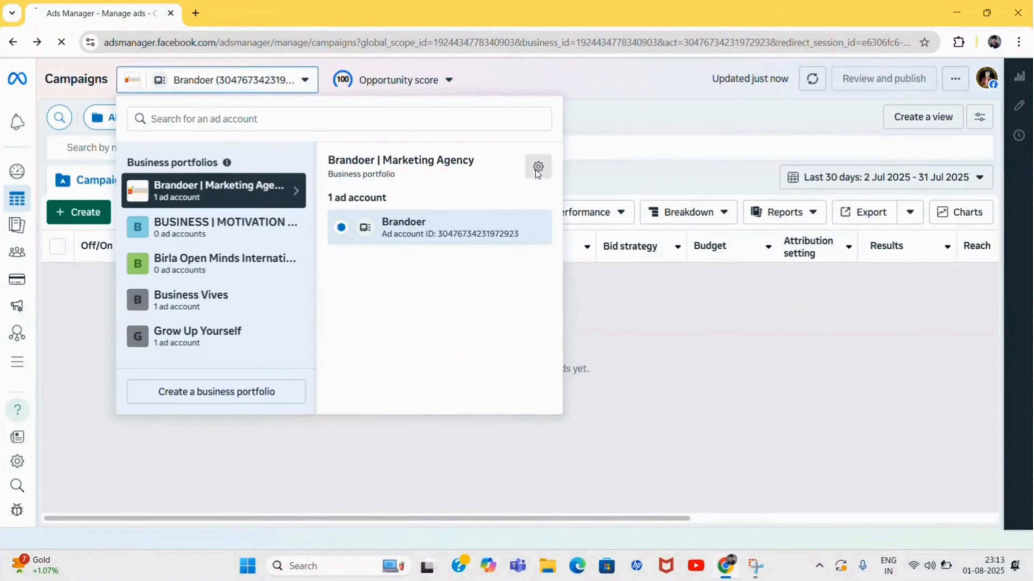
# Step: Go to the Brandoer Business info page and scroll to the Verified business verification status
pyautogui.click(536, 170)
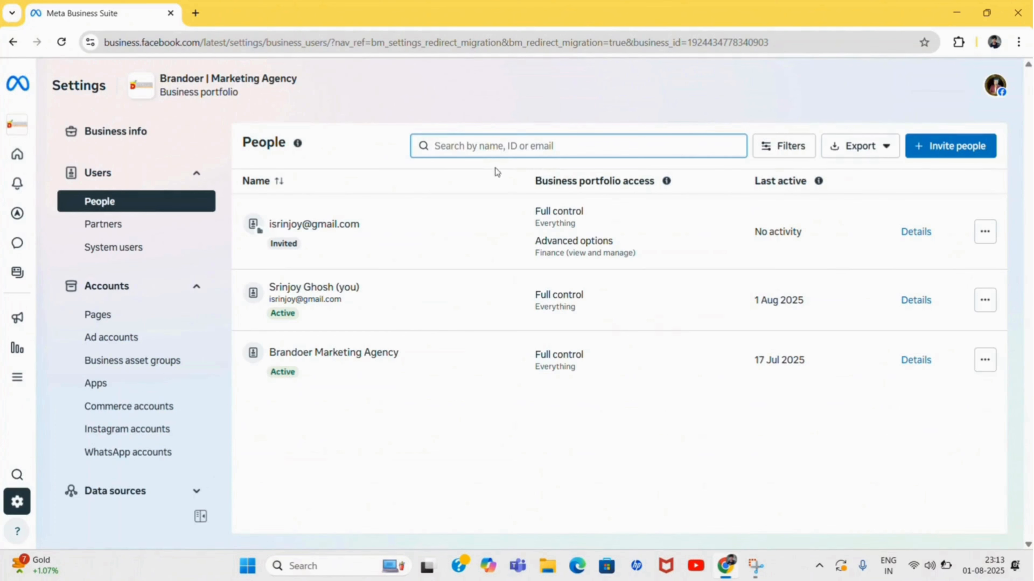
pyautogui.click(135, 131)
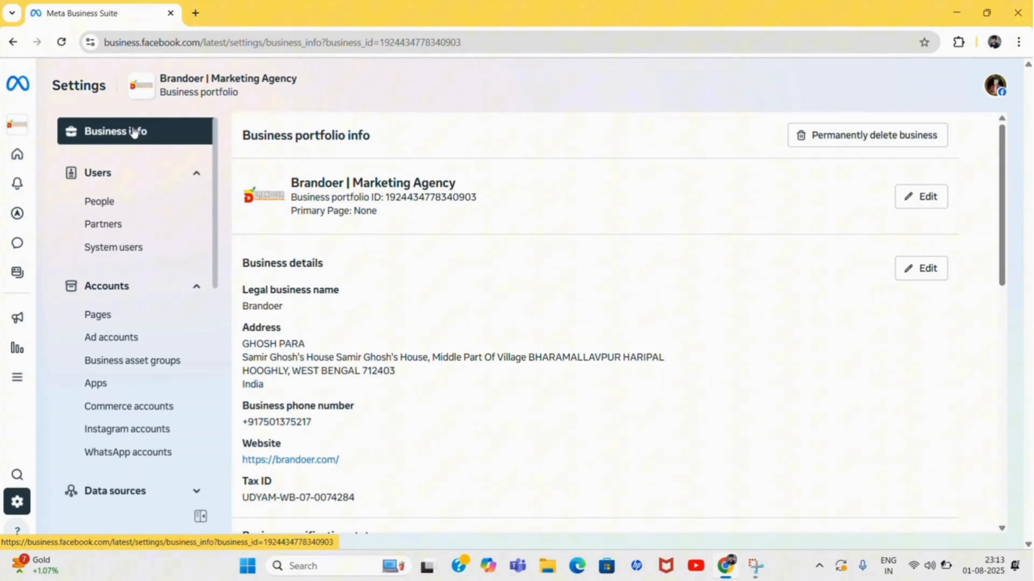
pyautogui.scroll(-6, 555, 316)
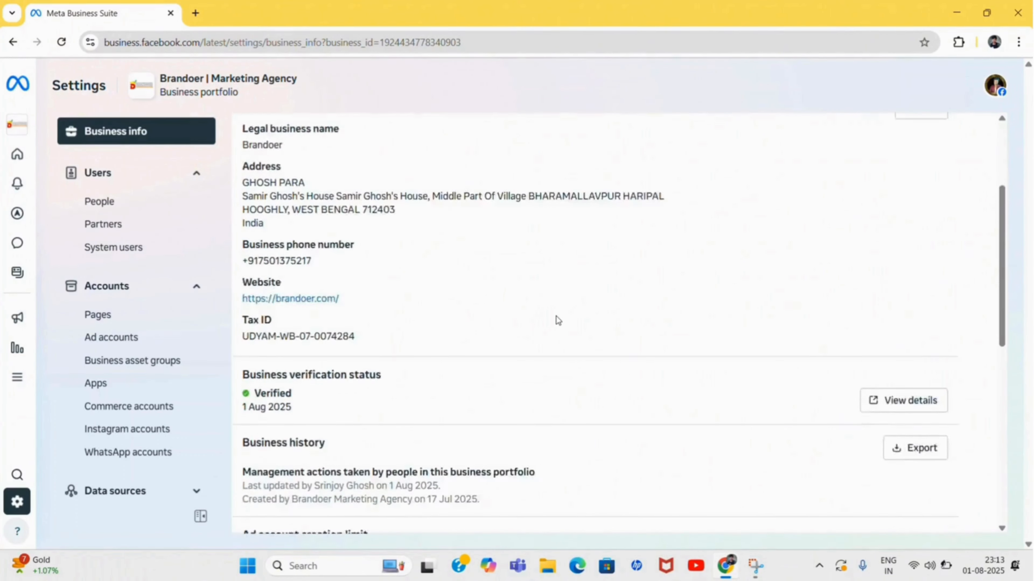
pyautogui.scroll(-1, 425, 263)
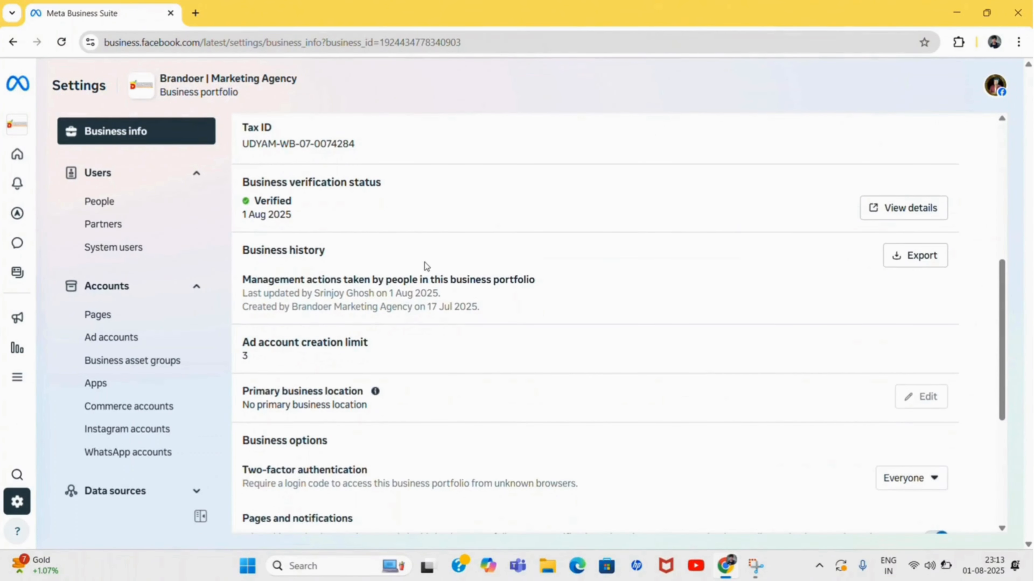